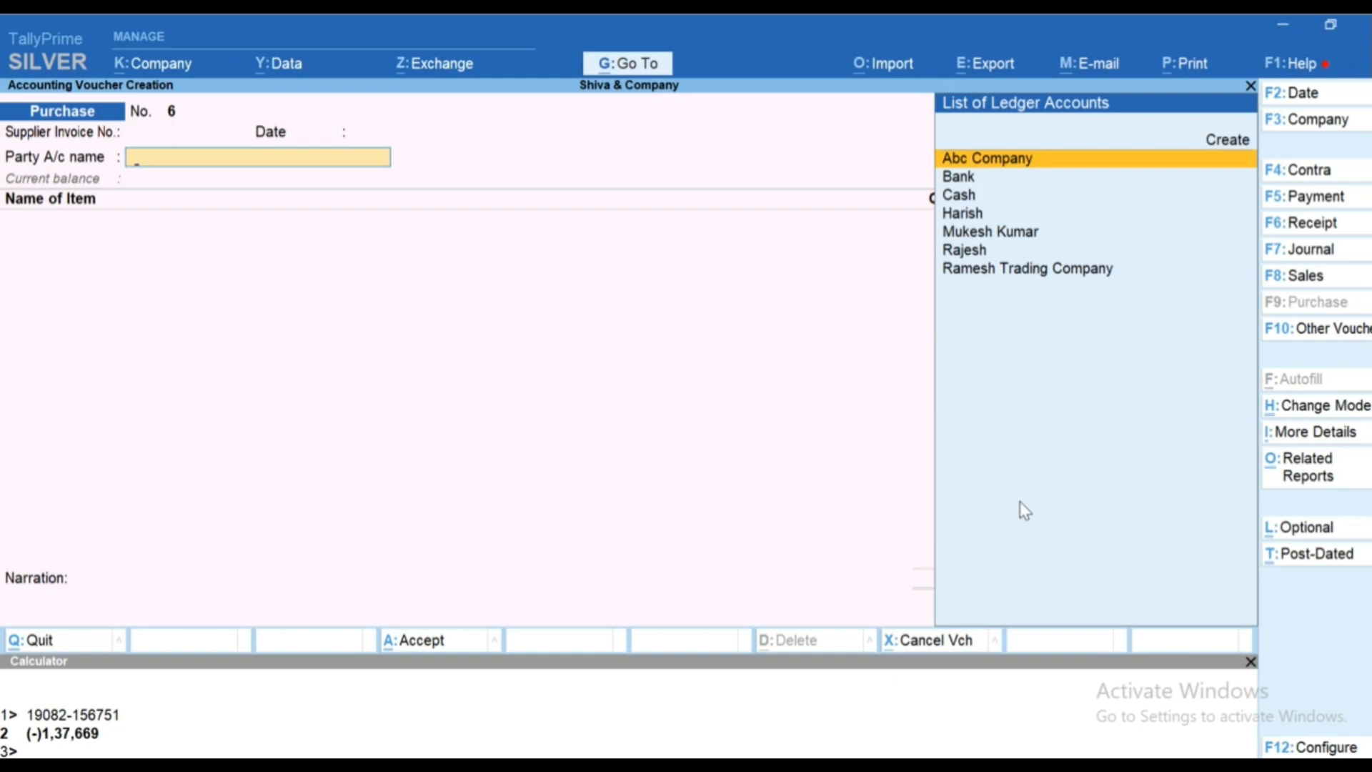
# Leave the supplier invoice number blank and set the purchase voucher's party account to Ramesh Trading Company
pyautogui.press('Return')
pyautogui.press('Down')
pyautogui.press('Down')
pyautogui.press('Down')
pyautogui.press('Down')
pyautogui.press('Down')
pyautogui.press('Down')
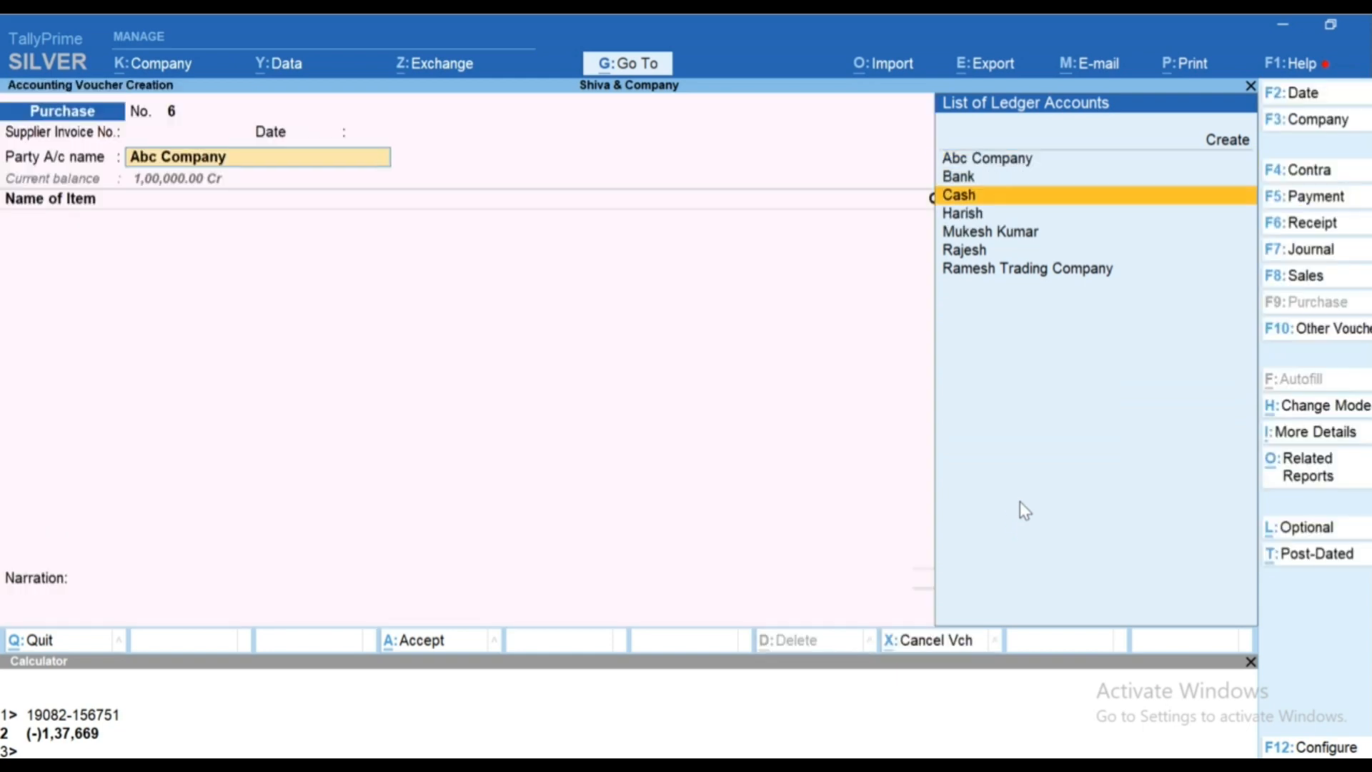
pyautogui.press('Return')
pyautogui.press('Return')
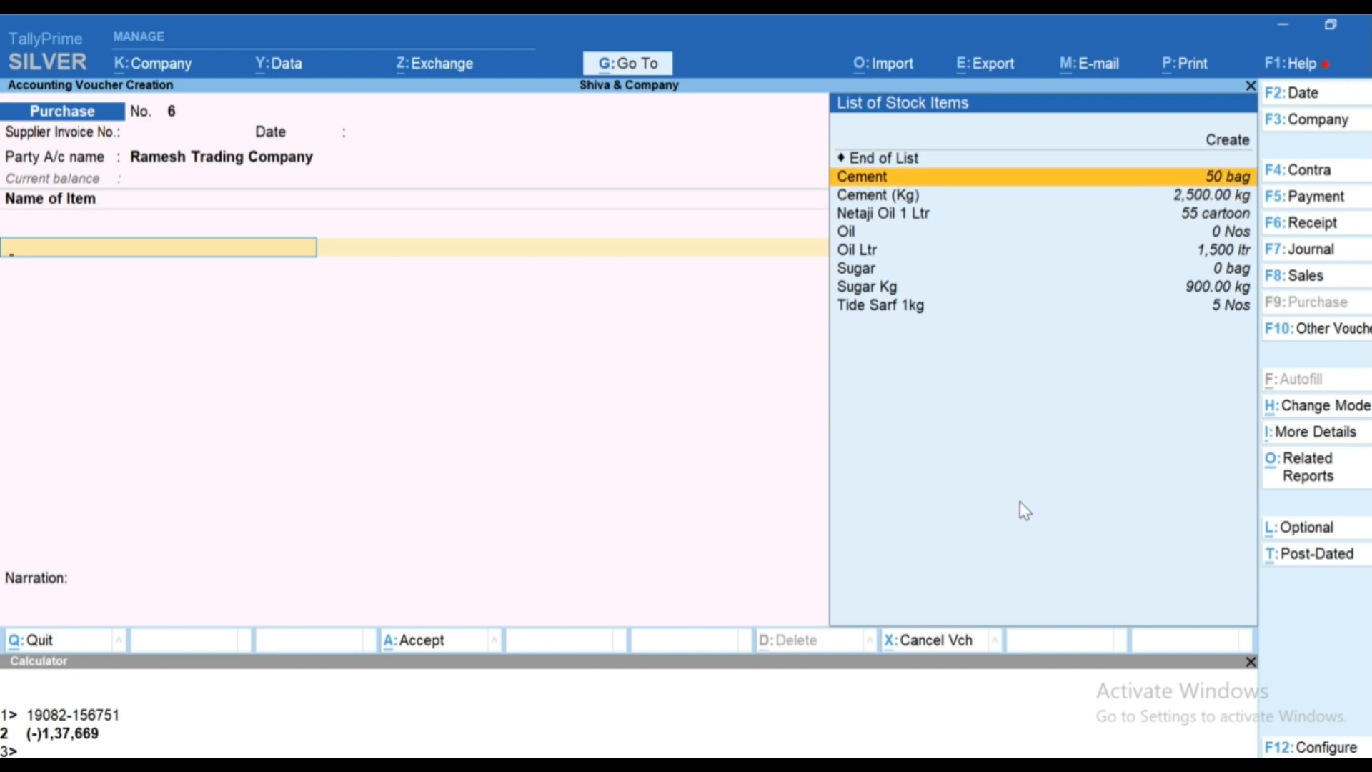
# Add the stock item Sugar Kg to the purchase voucher with a quantity of 100 kg at a rate of 40.00
pyautogui.press('Down')
pyautogui.press('Down')
pyautogui.press('Down')
pyautogui.press('Down')
pyautogui.press('Down')
pyautogui.press('Down')
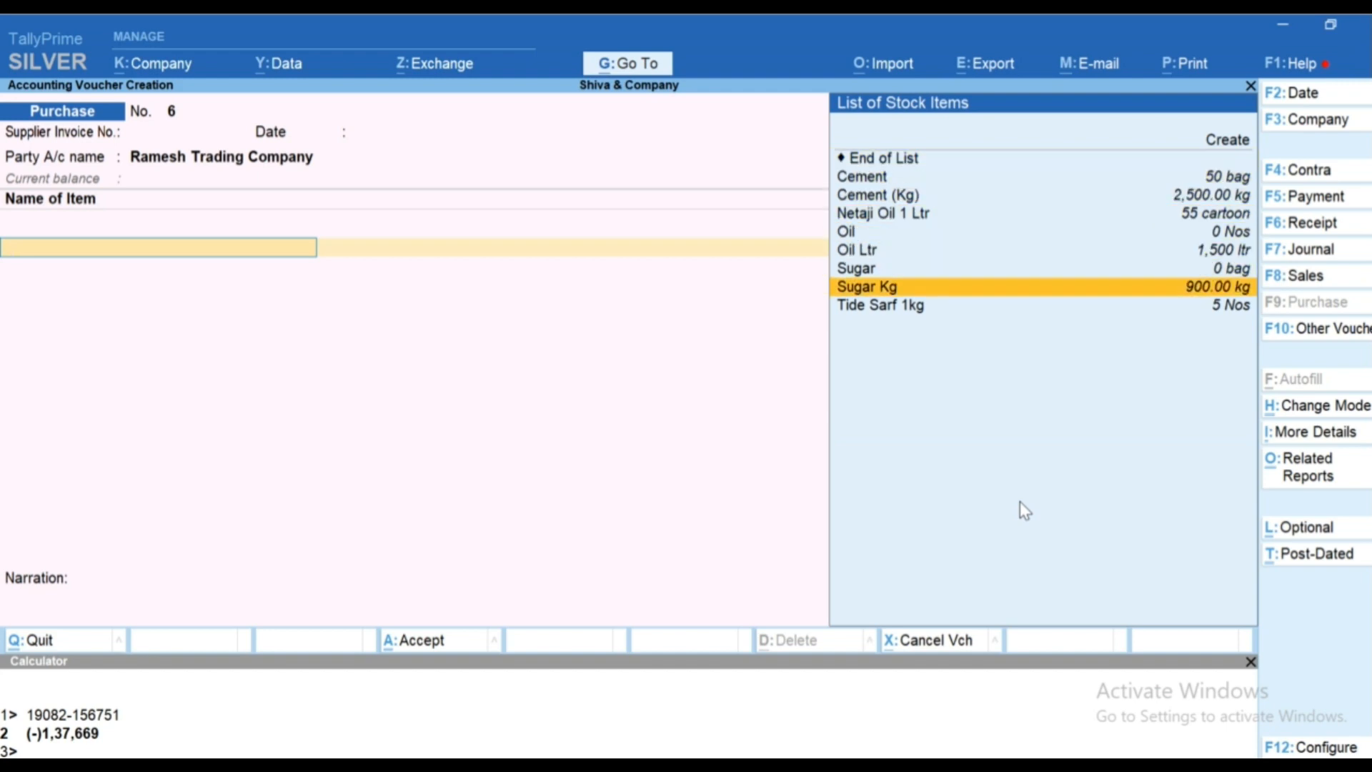
pyautogui.press('Return')
pyautogui.write('5')
pyautogui.write('0')
pyautogui.press('BackSpace')
pyautogui.press('BackSpace')
pyautogui.write('100')
pyautogui.press('Return')
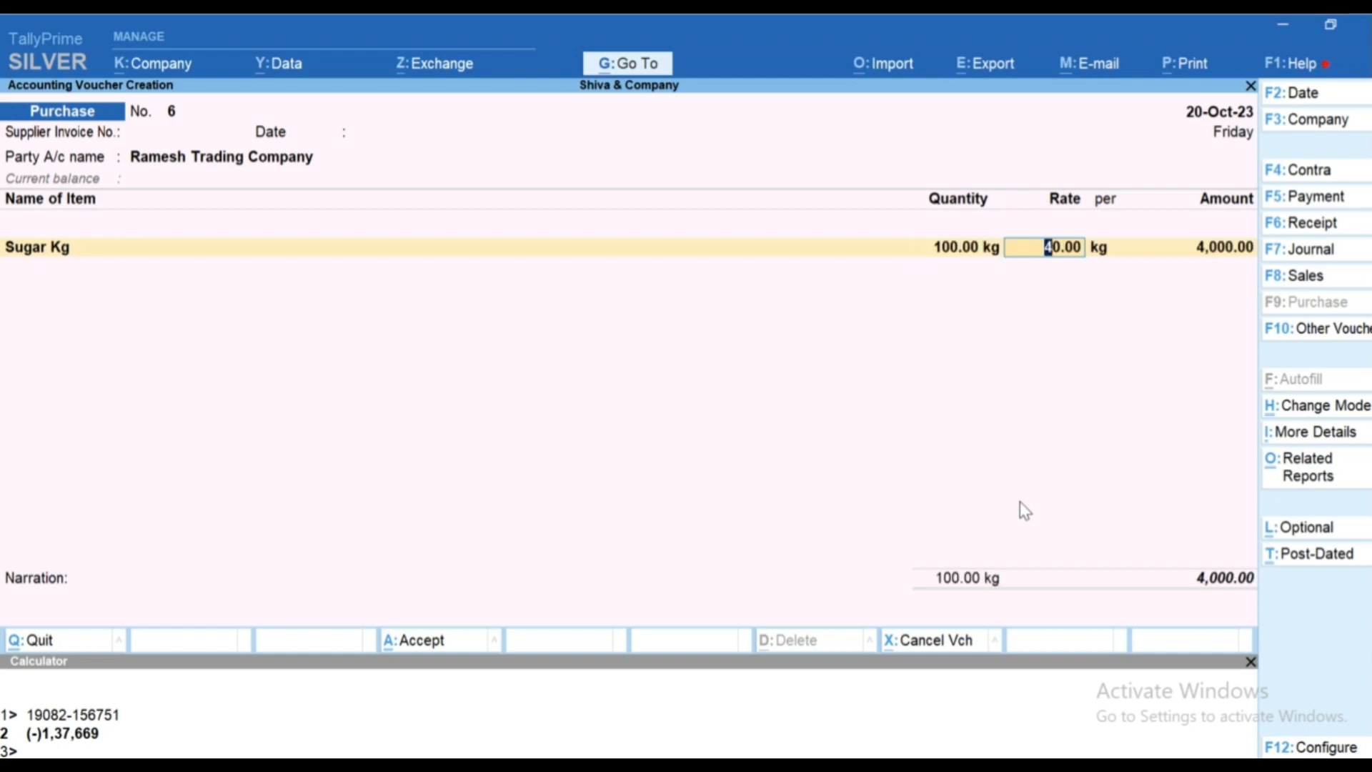
pyautogui.press('Return')
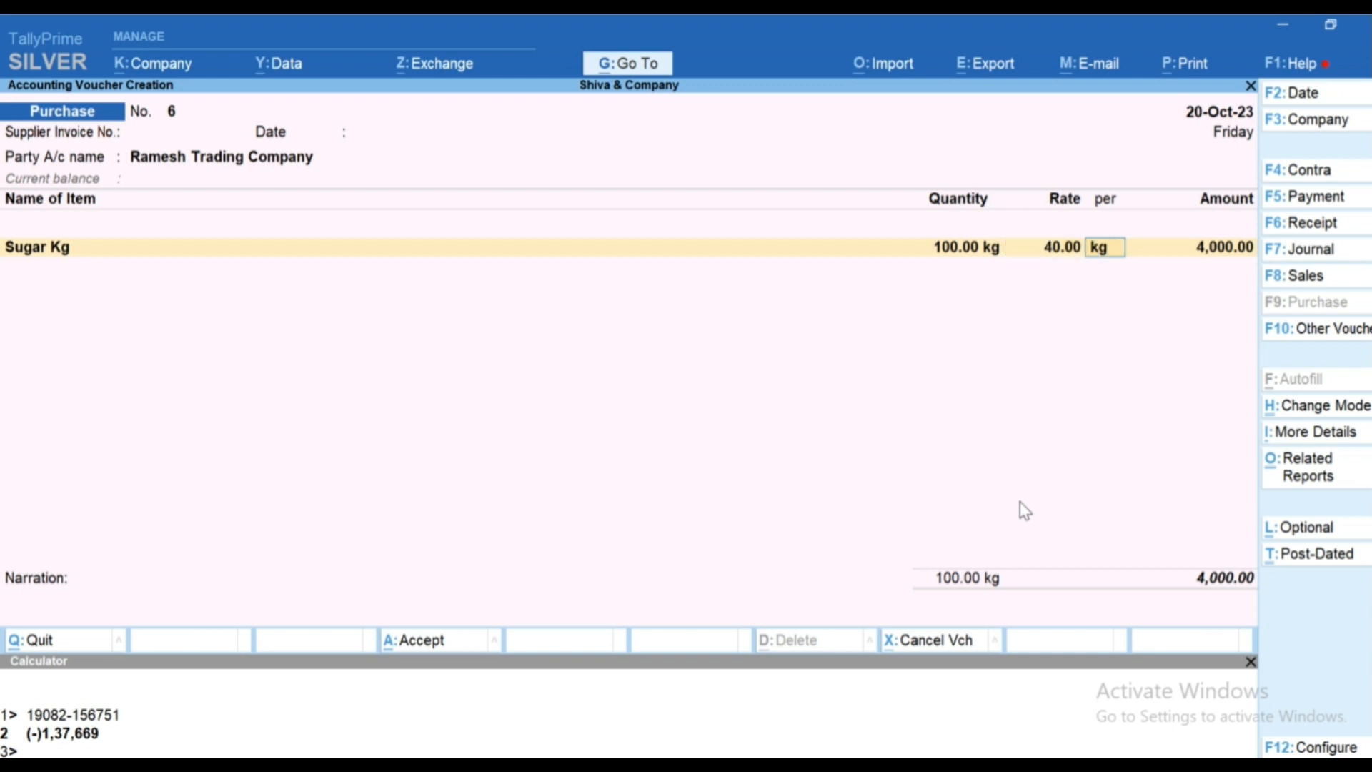
# Set "Use Discount column in invoices" to Yes in the company features and save them
pyautogui.press('F11')
pyautogui.press('Down')
pyautogui.press('Down')
pyautogui.press('Down')
pyautogui.press('Down')
pyautogui.press('Down')
pyautogui.press('Down')
pyautogui.press('Down')
pyautogui.press('Down')
pyautogui.press('Down')
pyautogui.press('Down')
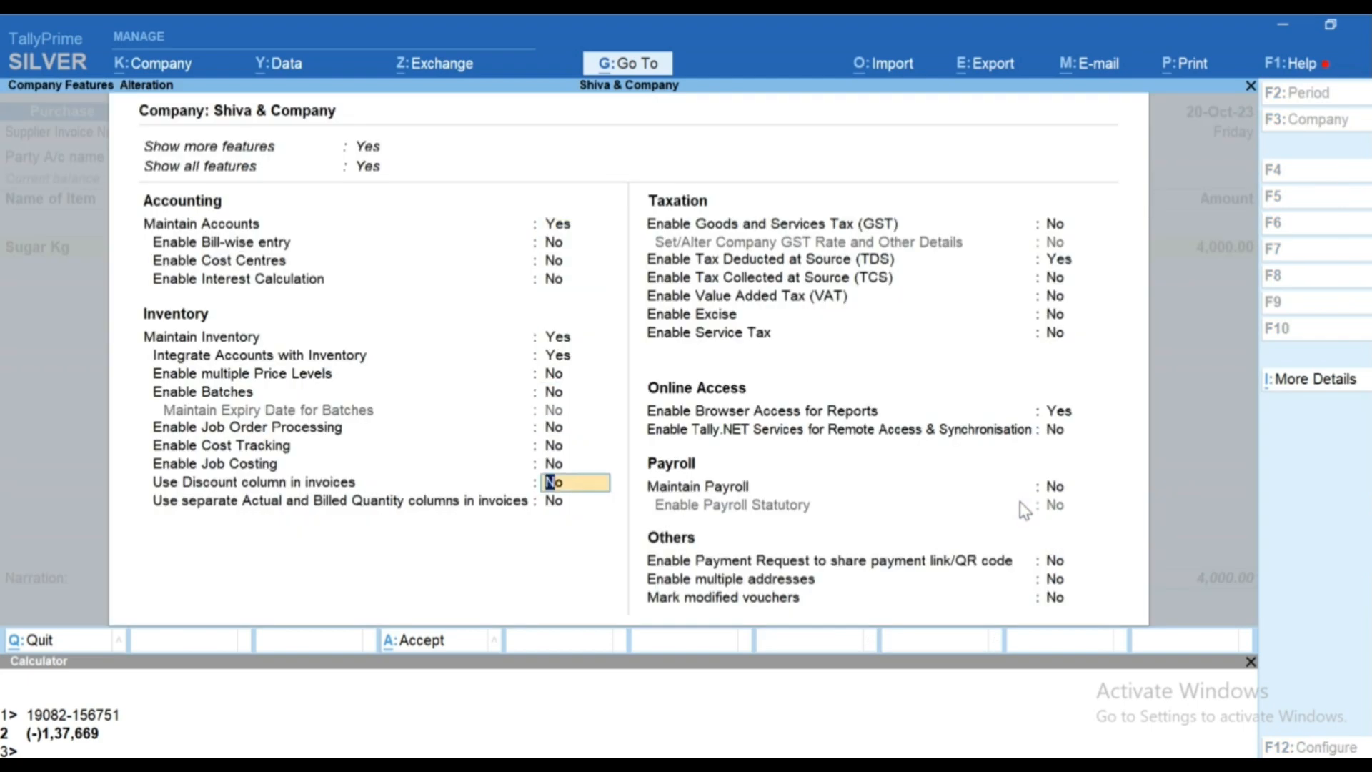
pyautogui.press('y')
pyautogui.press('ctrl')
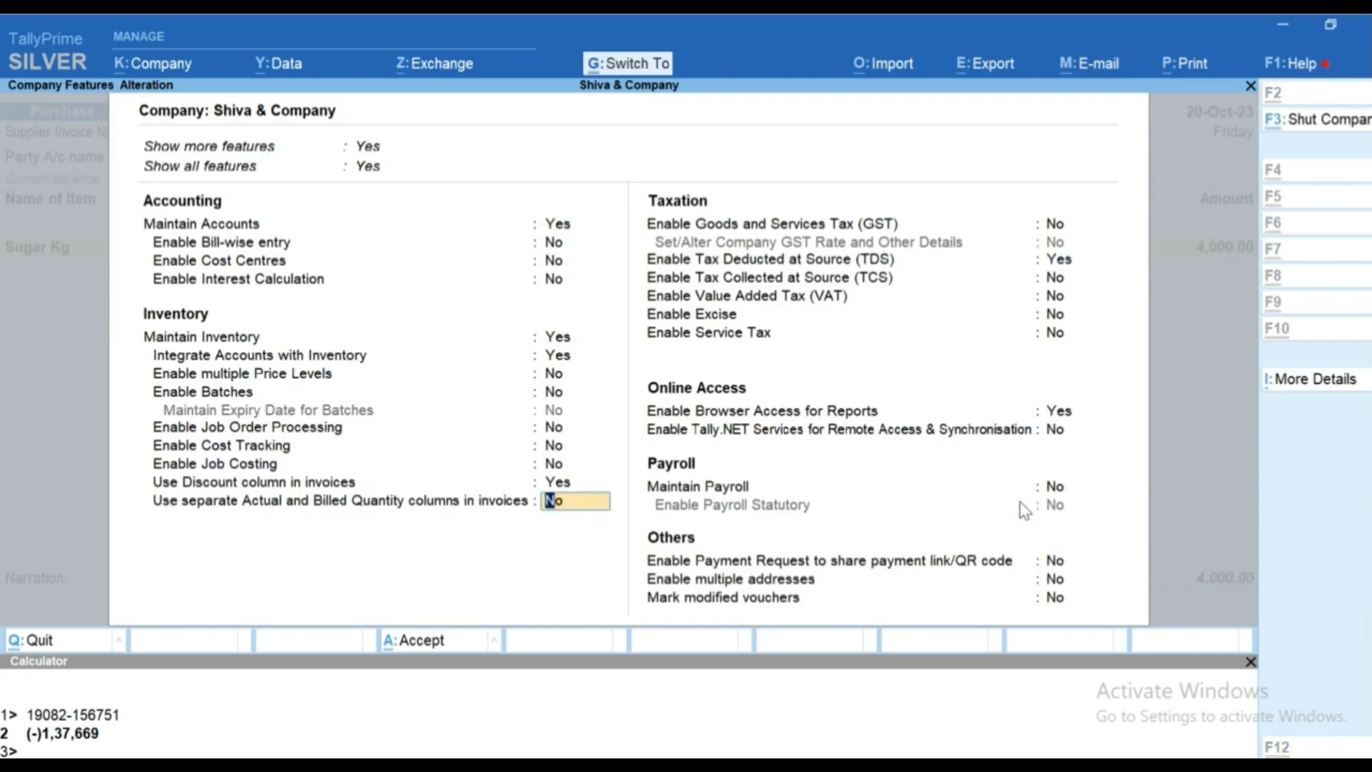
pyautogui.hotkey('ctrl', 'a')
# Enter a 2% discount on the Sugar Kg line
pyautogui.press('Return')
pyautogui.press('Return')
pyautogui.press('BackSpace')
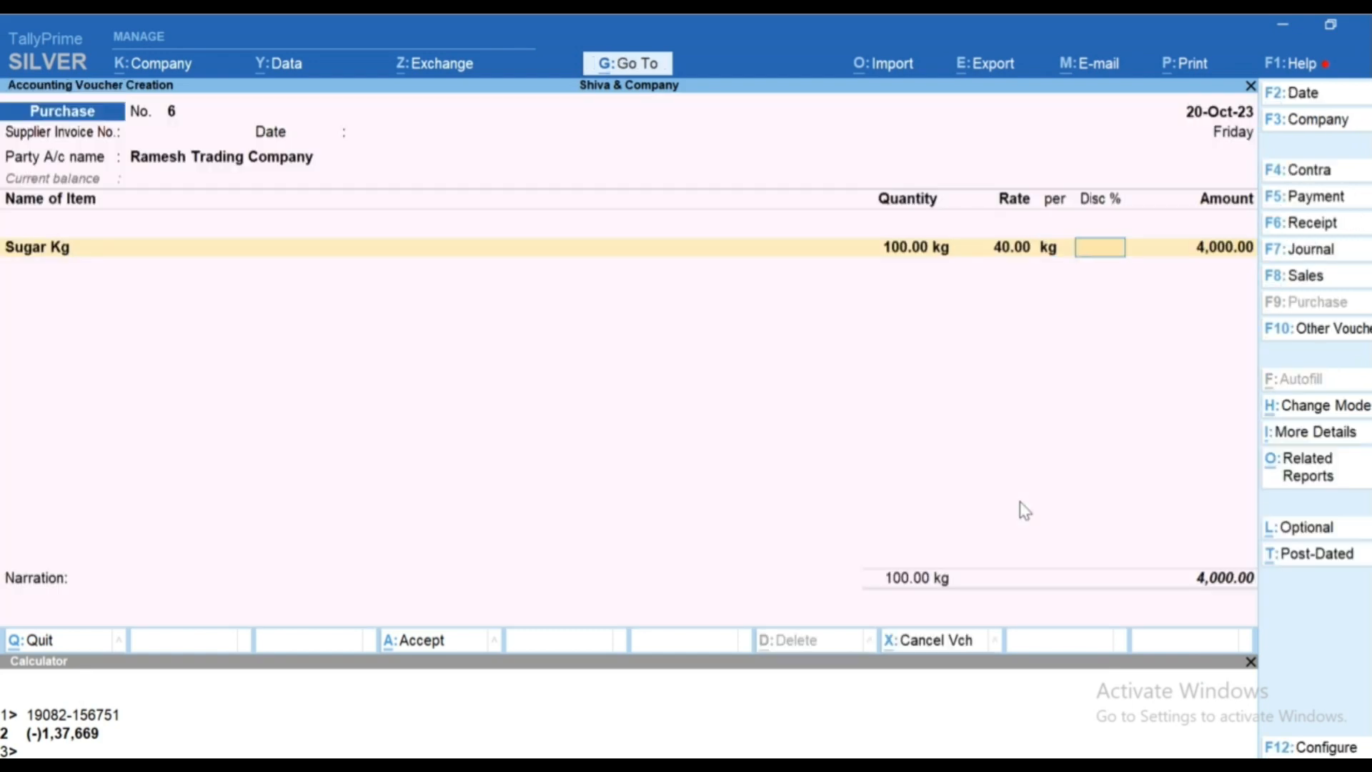
pyautogui.write('2')
pyautogui.press('Return')
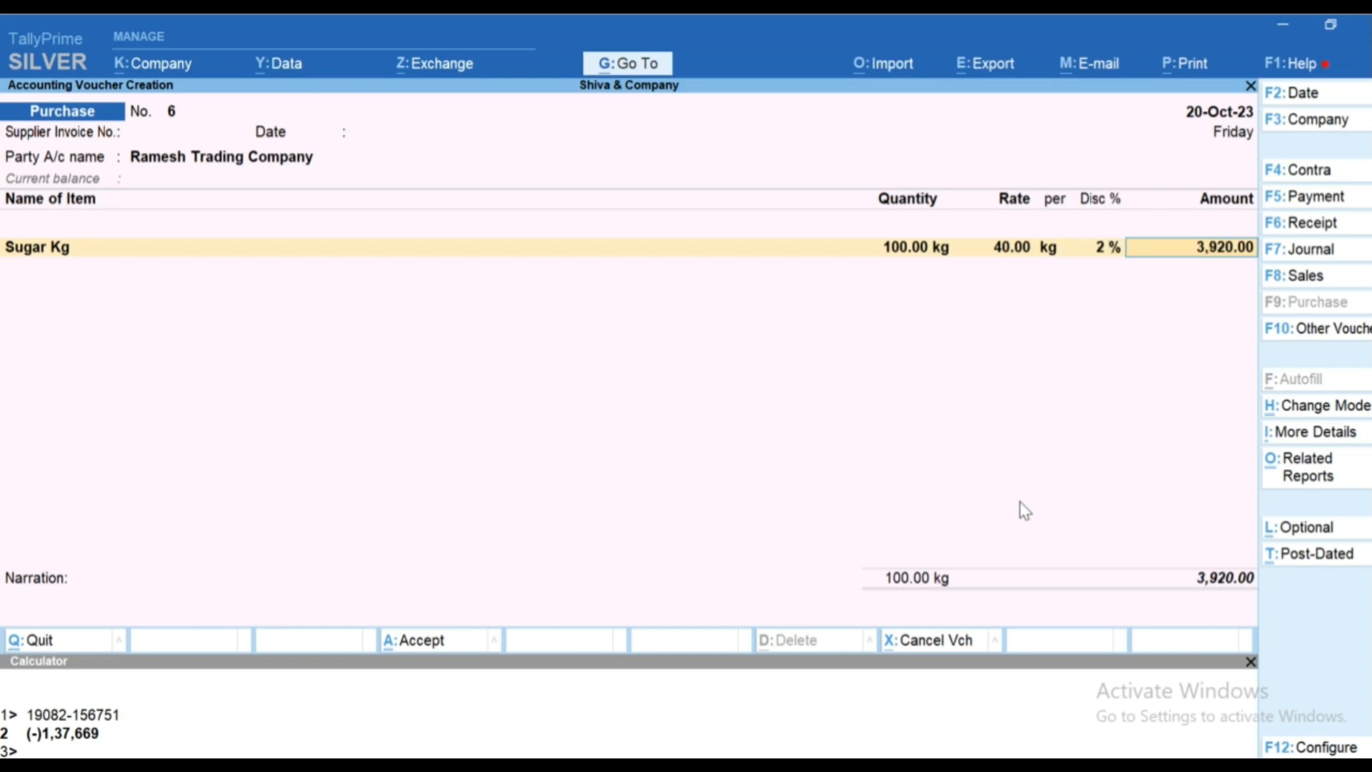
# Set the Sugar Kg line's rate to 100 per kg and its discount to 5%, and finish the item list
pyautogui.press('BackSpace')
pyautogui.press('BackSpace')
pyautogui.press('BackSpace')
pyautogui.write('100')
pyautogui.press('Return')
pyautogui.press('Return')
pyautogui.press('BackSpace')
pyautogui.press('Return')
pyautogui.press('BackSpace')
pyautogui.write('5')
pyautogui.press('Return')
pyautogui.press('Return')
pyautogui.press('Return')
pyautogui.press('Return')
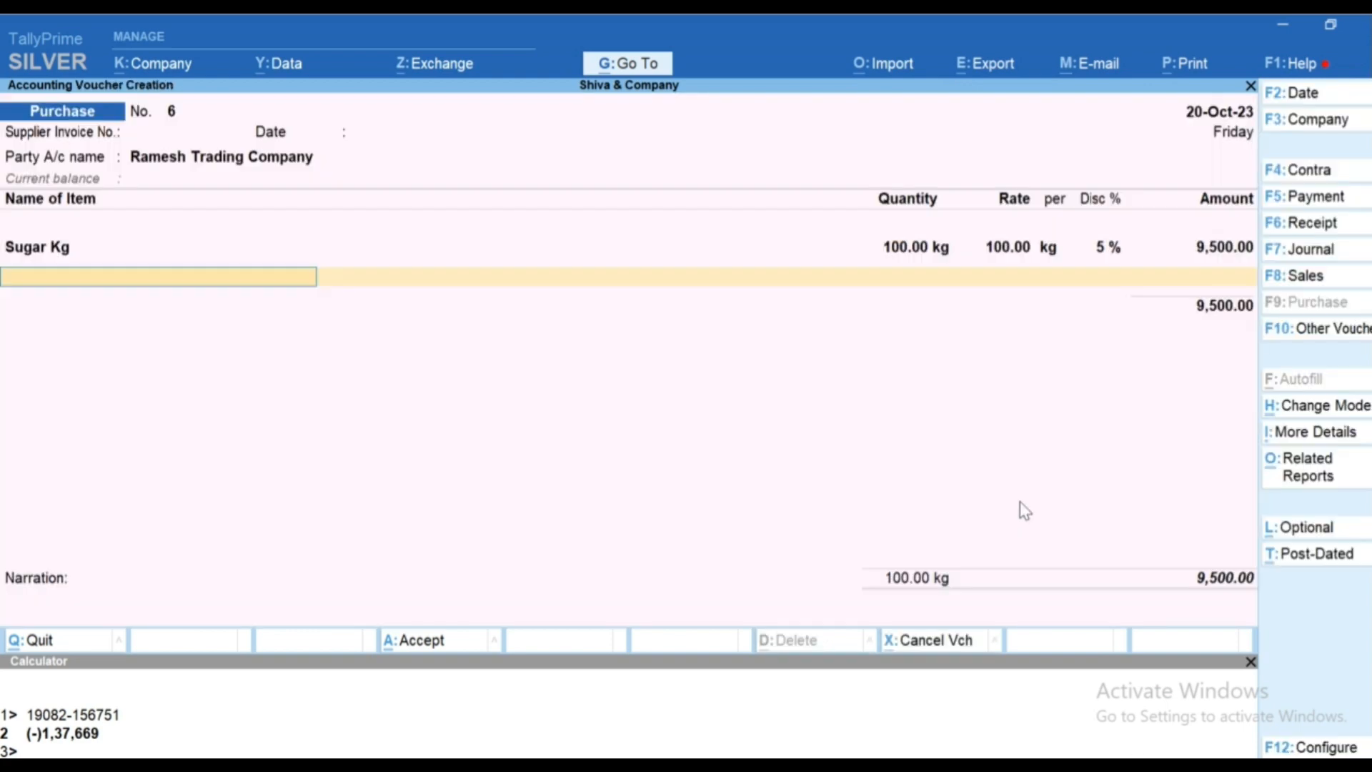
# Add the CGST 9% and SGST 9% tax ledgers below the Sugar Kg item
pyautogui.write('Cg')
pyautogui.press('Return')
pyautogui.press('BackSpace')
pyautogui.write('9')
pyautogui.press('Down')
pyautogui.press('Return')
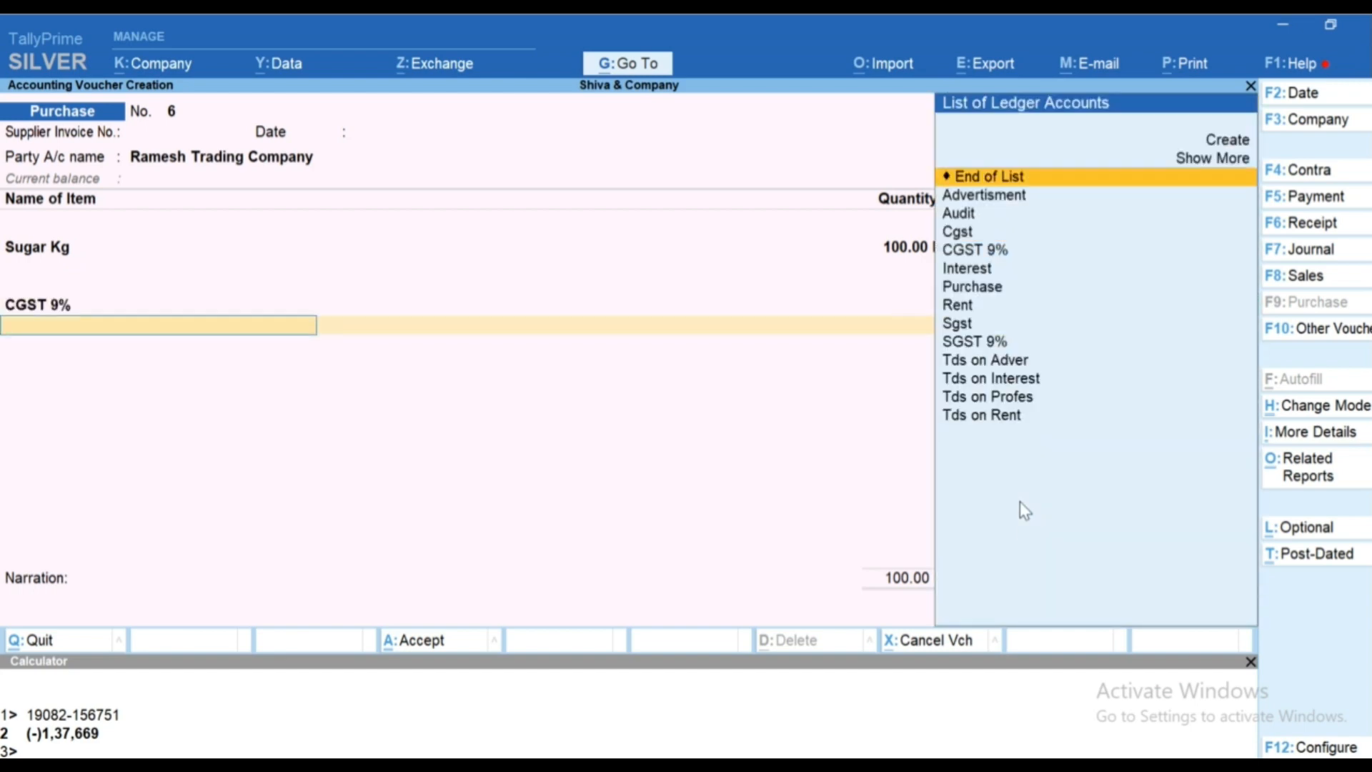
pyautogui.write('9')
pyautogui.press('Down')
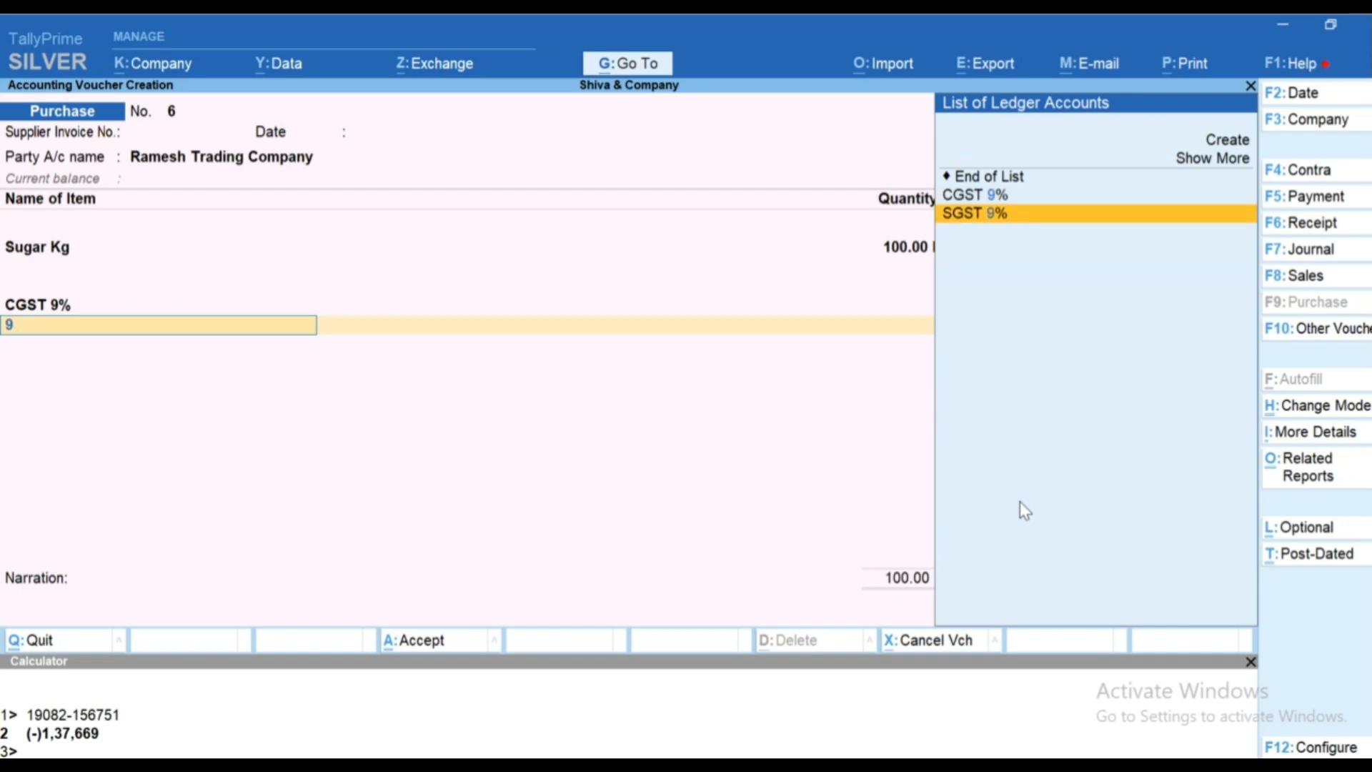
pyautogui.press('Return')
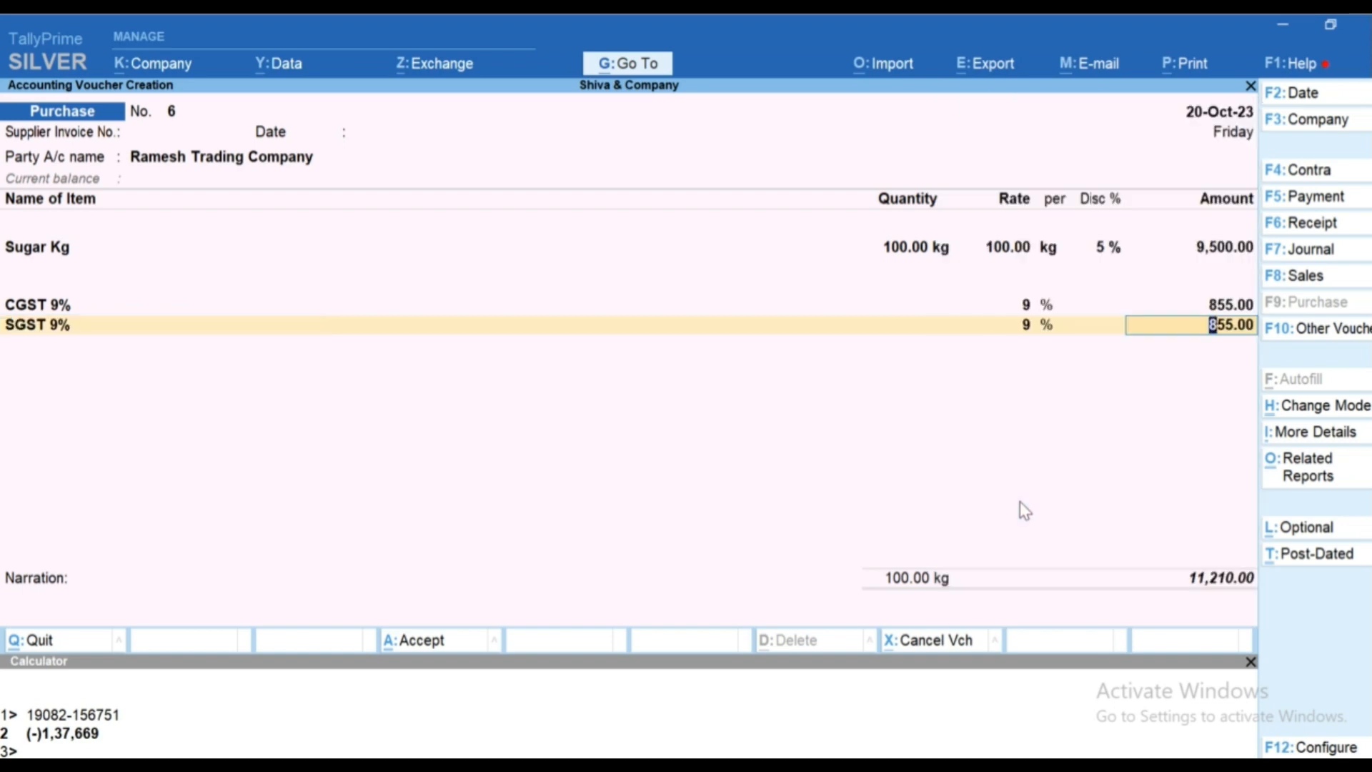
# Return to the Sugar Kg line and change its discount to 10%
pyautogui.press('Up')
pyautogui.press('Up')
pyautogui.press('Up')
pyautogui.write('0')
pyautogui.press('Return')
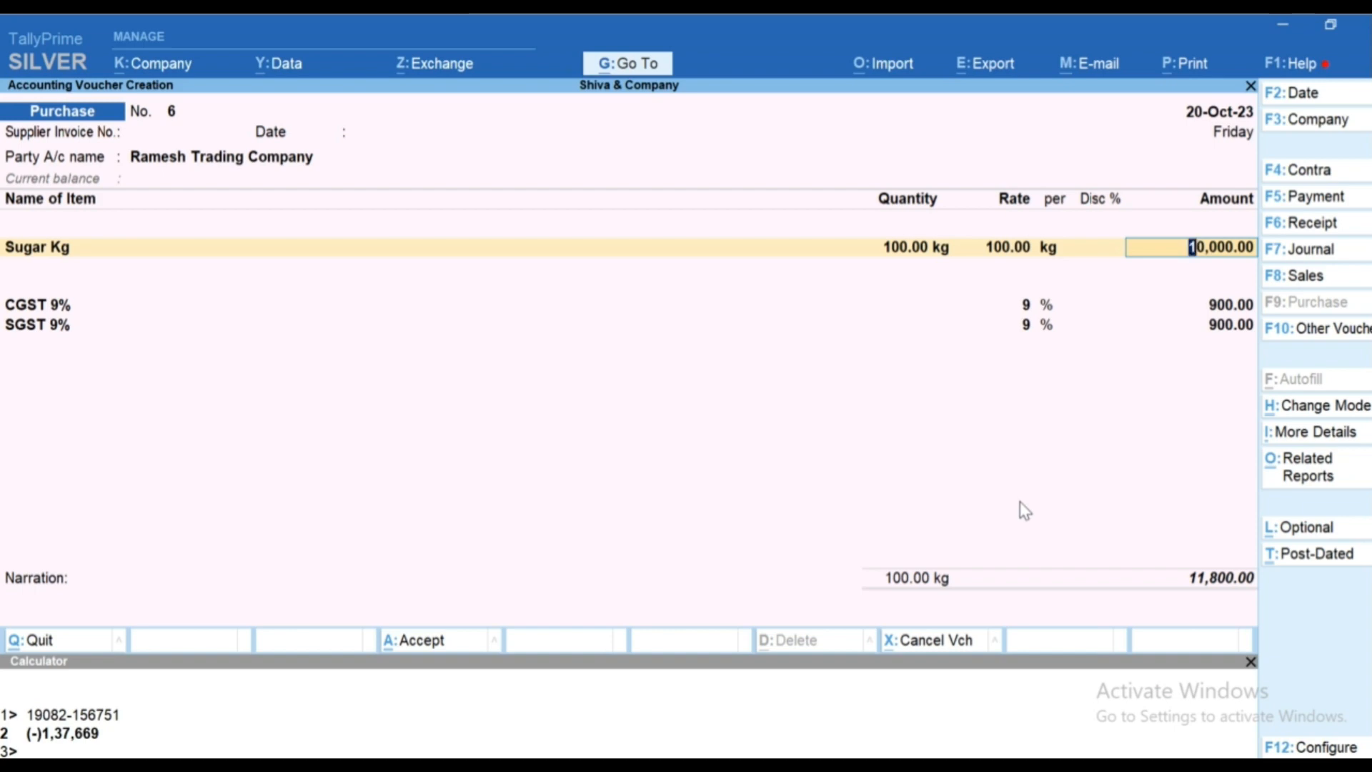
pyautogui.press('BackSpace')
pyautogui.press('BackSpace')
pyautogui.press('Return')
pyautogui.write('10')
pyautogui.press('Return')
pyautogui.press('Return')
pyautogui.press('Return')
pyautogui.press('Return')
pyautogui.press('Return')
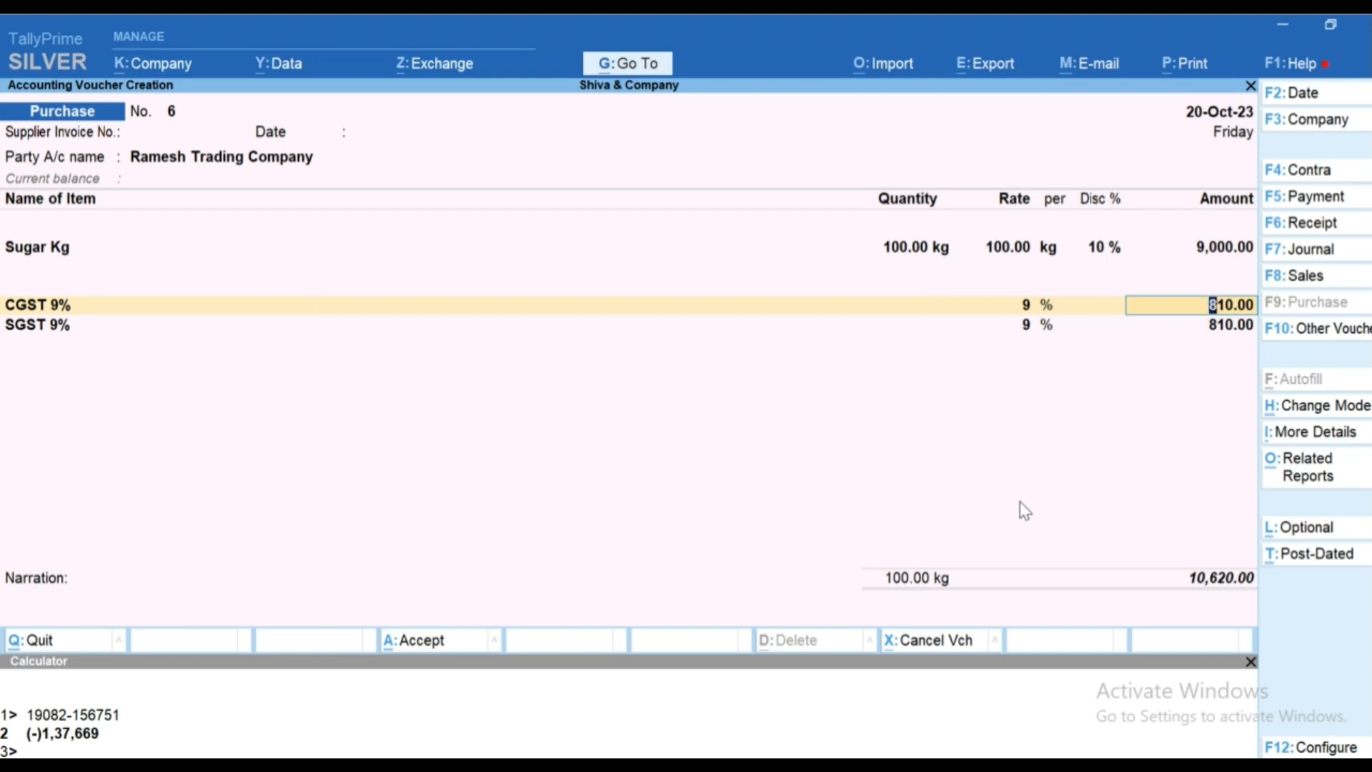
# Set the Sugar Kg quantity to 1000 kg and clear the line's discount
pyautogui.press('Return')
pyautogui.press('Return')
pyautogui.press('BackSpace')
pyautogui.press('BackSpace')
pyautogui.press('BackSpace')
pyautogui.press('BackSpace')
pyautogui.press('BackSpace')
pyautogui.press('BackSpace')
pyautogui.press('BackSpace')
pyautogui.press('BackSpace')
pyautogui.write('1000')
pyautogui.press('Return')
pyautogui.press('Return')
pyautogui.press('Return')
pyautogui.press('Return')
pyautogui.press('BackSpace')
pyautogui.press('BackSpace')
pyautogui.press('Return')
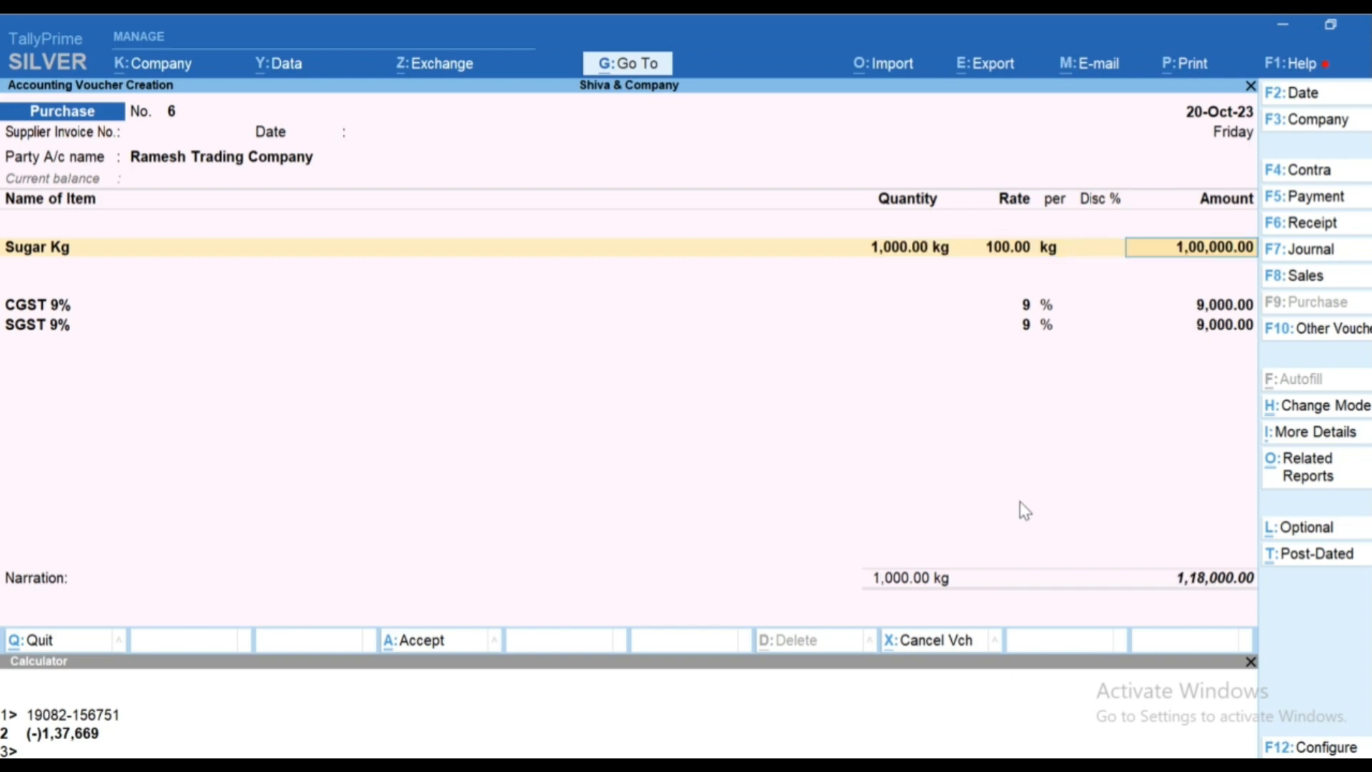
# Apply a 10% discount to the 1,000 kg Sugar Kg line and proceed through the tax ledgers to the voucher's acceptance
pyautogui.press('BackSpace')
pyautogui.write('10')
pyautogui.press('Return')
pyautogui.press('Return')
pyautogui.press('Return')
pyautogui.press('Return')
pyautogui.press('Return')
pyautogui.press('Return')
pyautogui.press('Return')
pyautogui.press('Return')
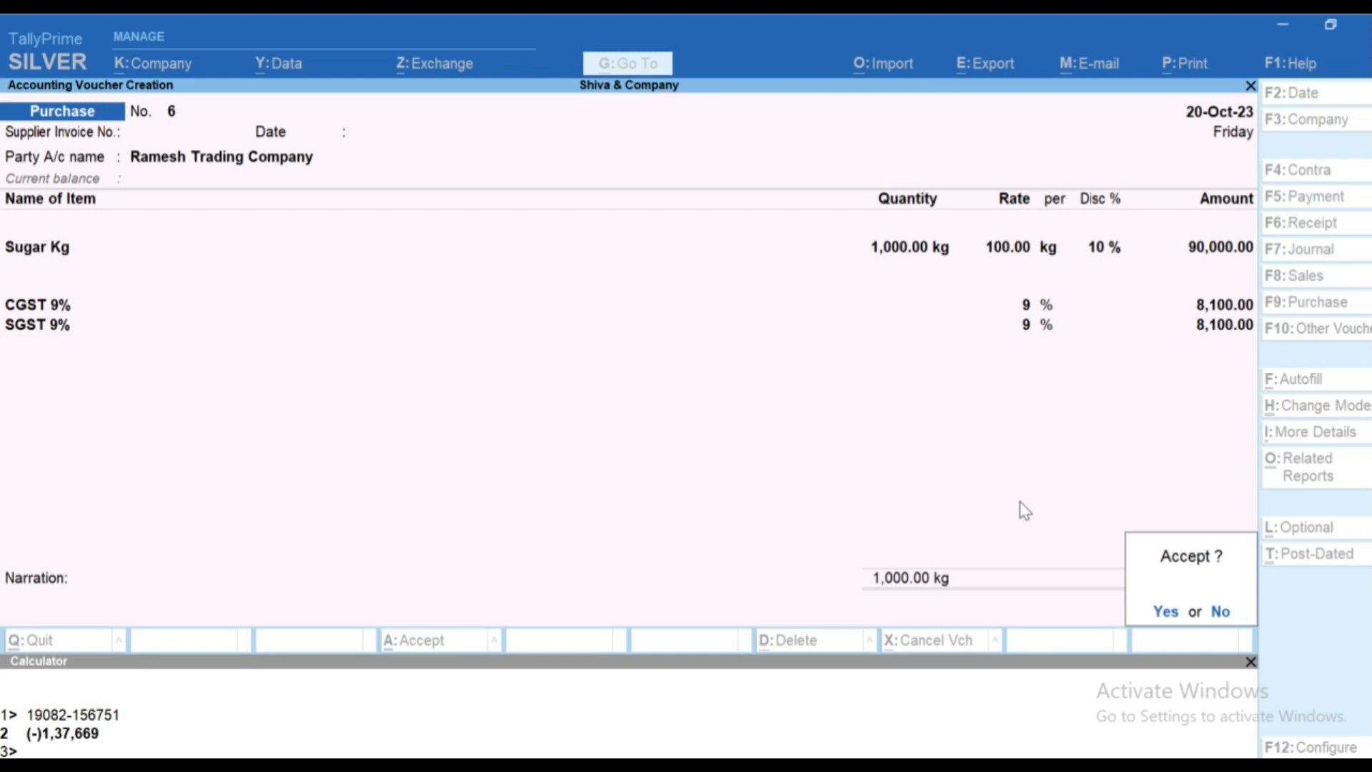
# Return briefly to the narration, and accept the purchase voucher to save it
pyautogui.press('Escape')
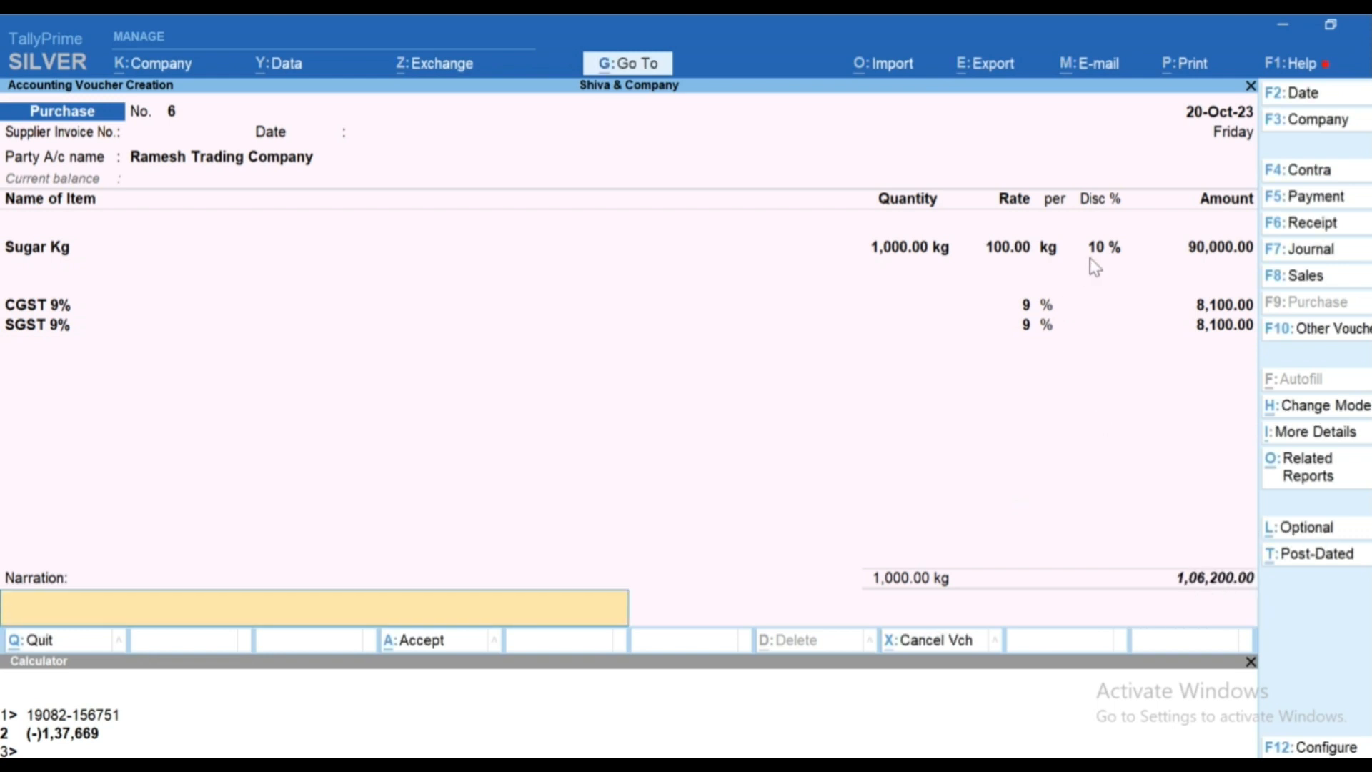
pyautogui.write('-')
pyautogui.press('Return')
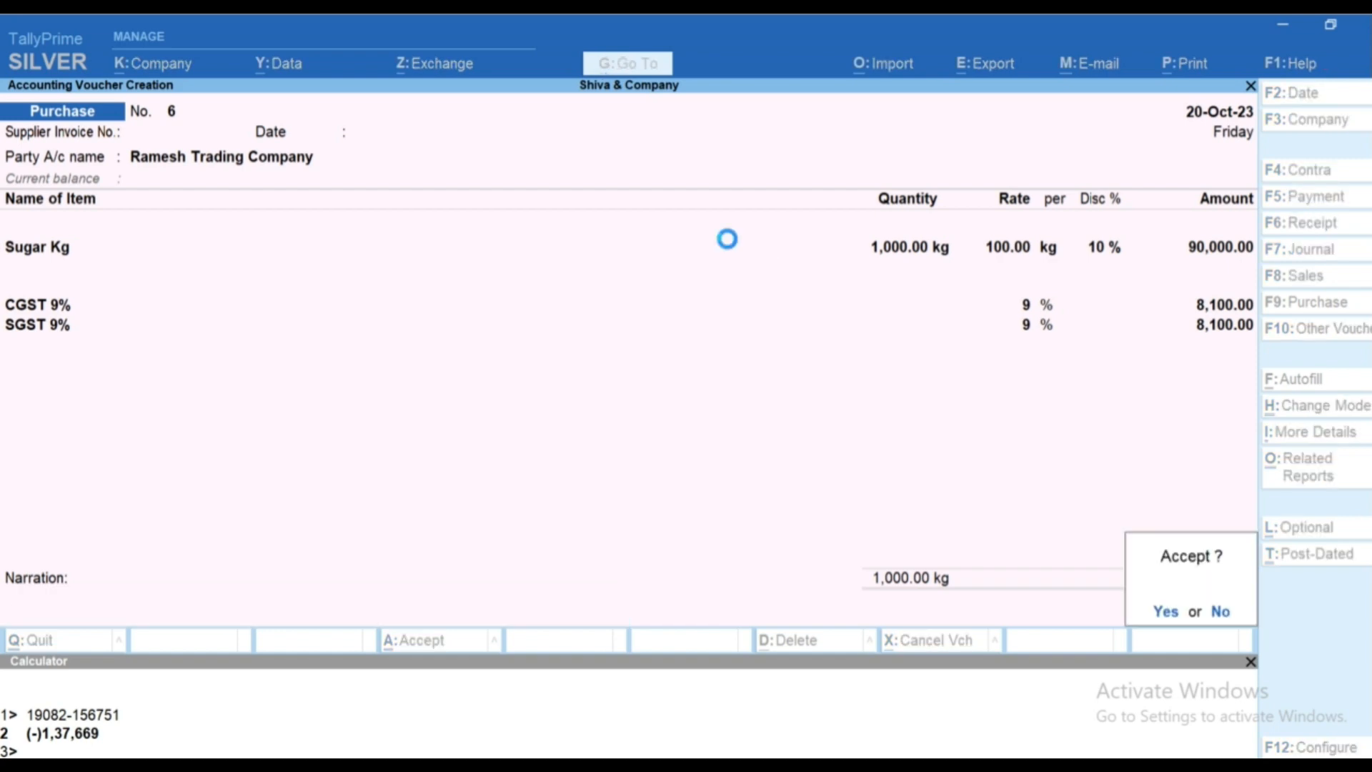
pyautogui.press('Return')
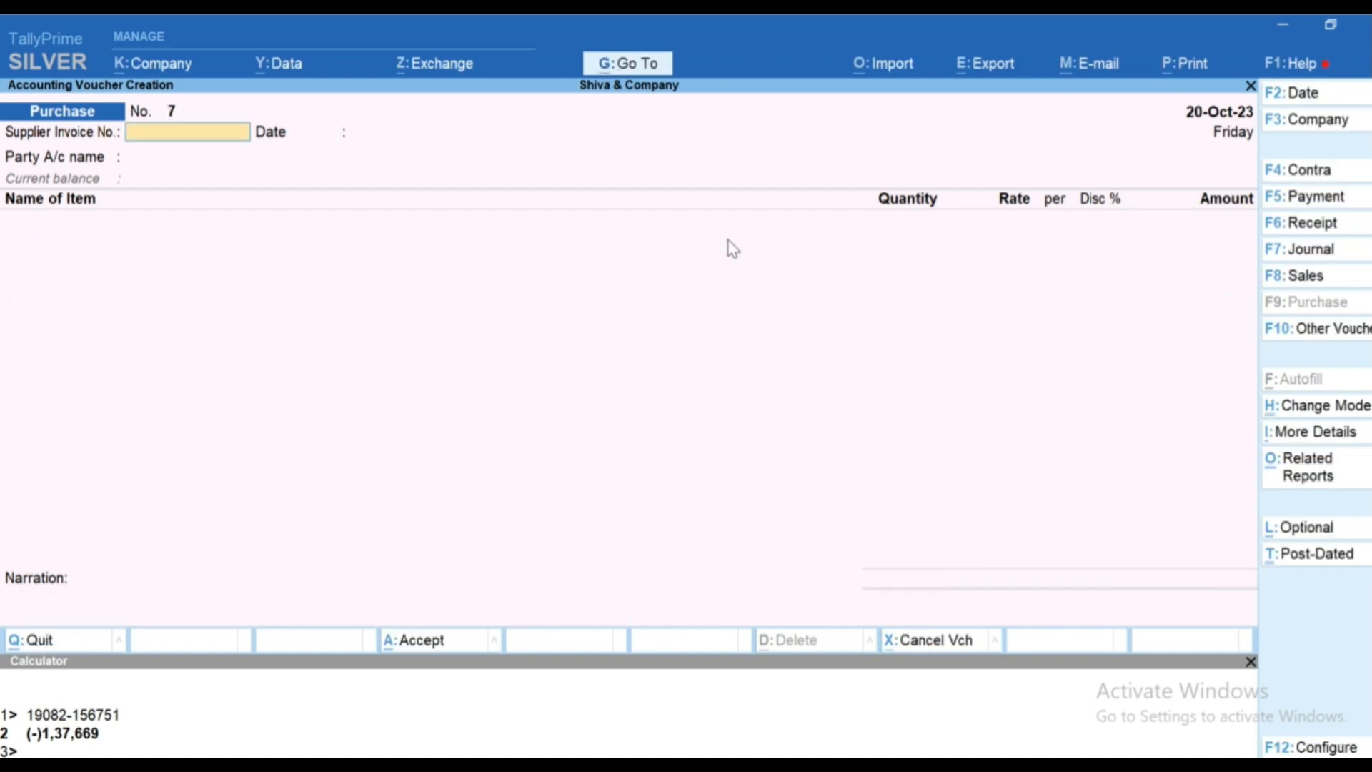
# Start a payment voucher with Bank as the paying account
pyautogui.press('F5')
pyautogui.write('c')
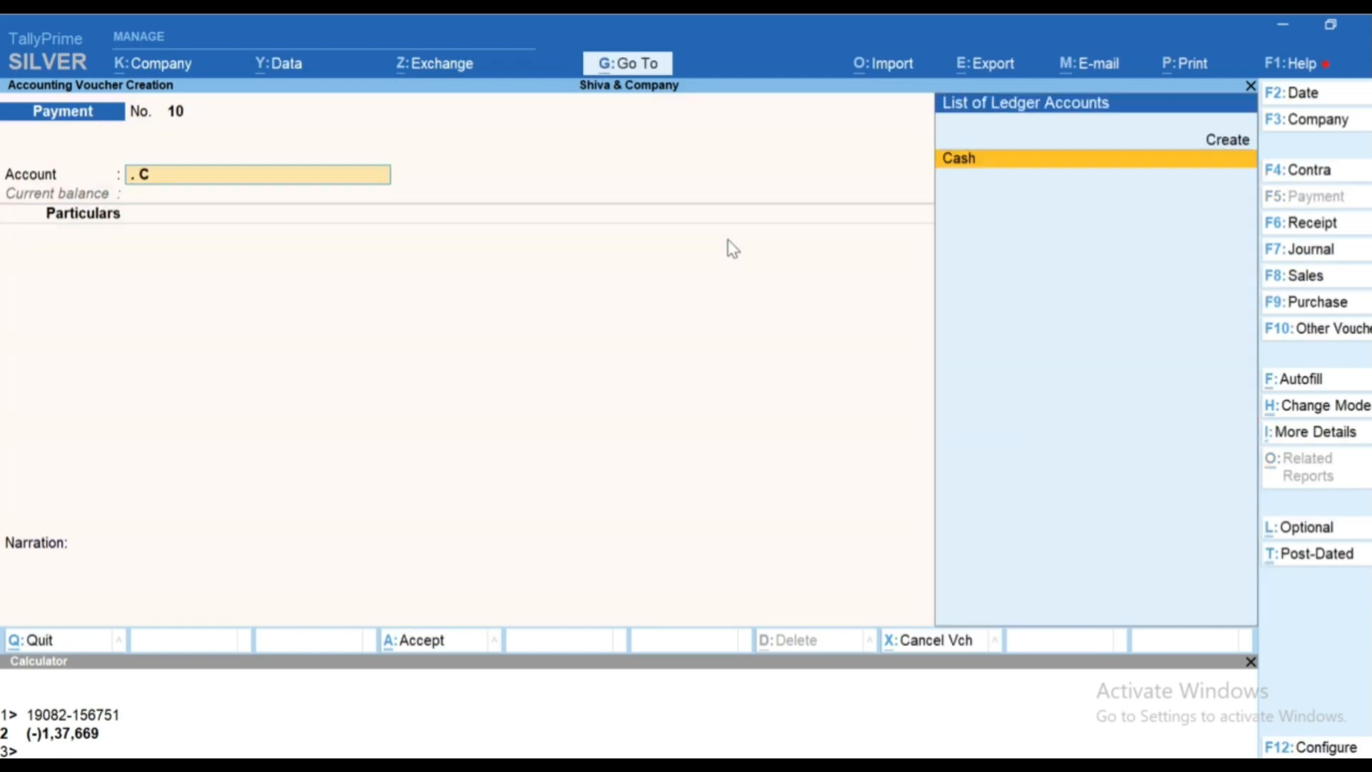
pyautogui.press('BackSpace')
pyautogui.press('Down')
pyautogui.press('Return')
pyautogui.press('BackSpace')
pyautogui.press('Up')
pyautogui.press('Return')
# Enter Ramesh Trading Company in the particulars with a payment amount of 106200
pyautogui.write('Ramesh')
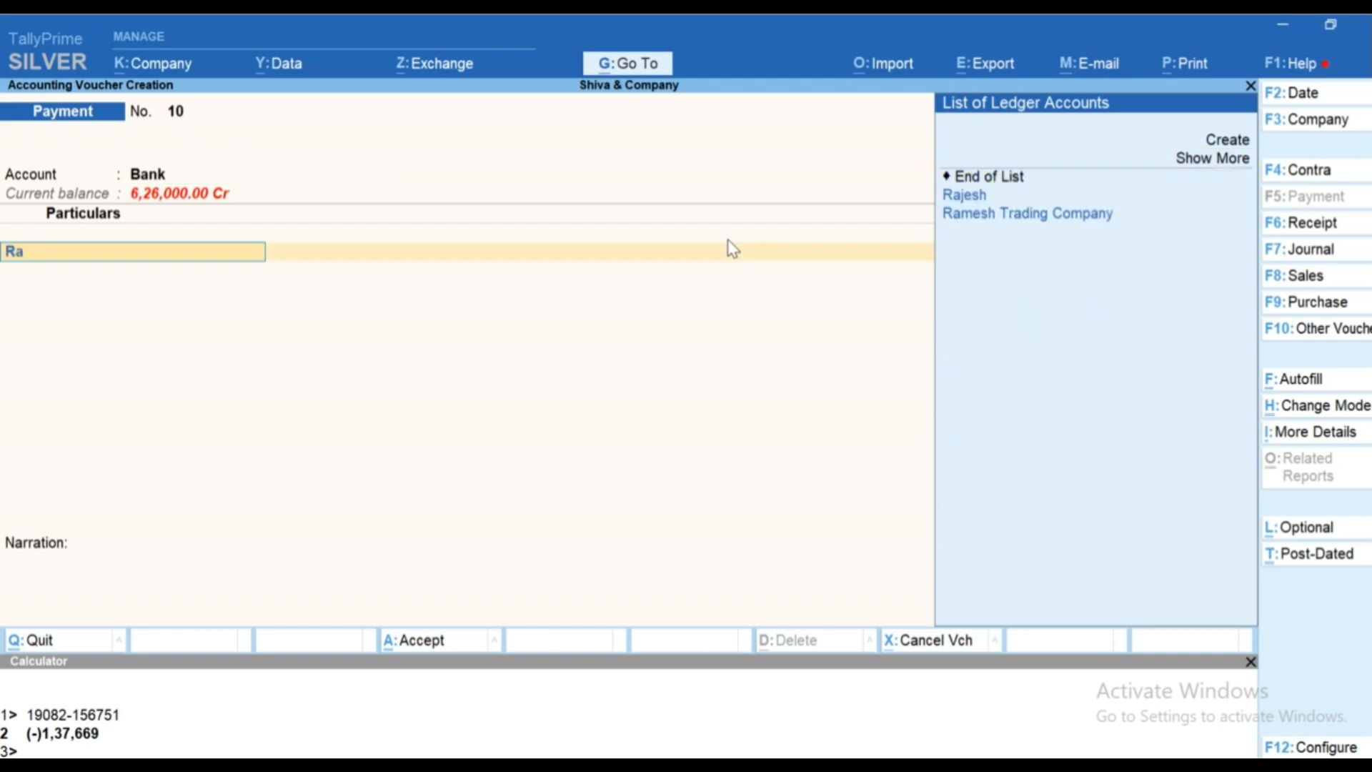
pyautogui.press('Return')
pyautogui.write('106200')
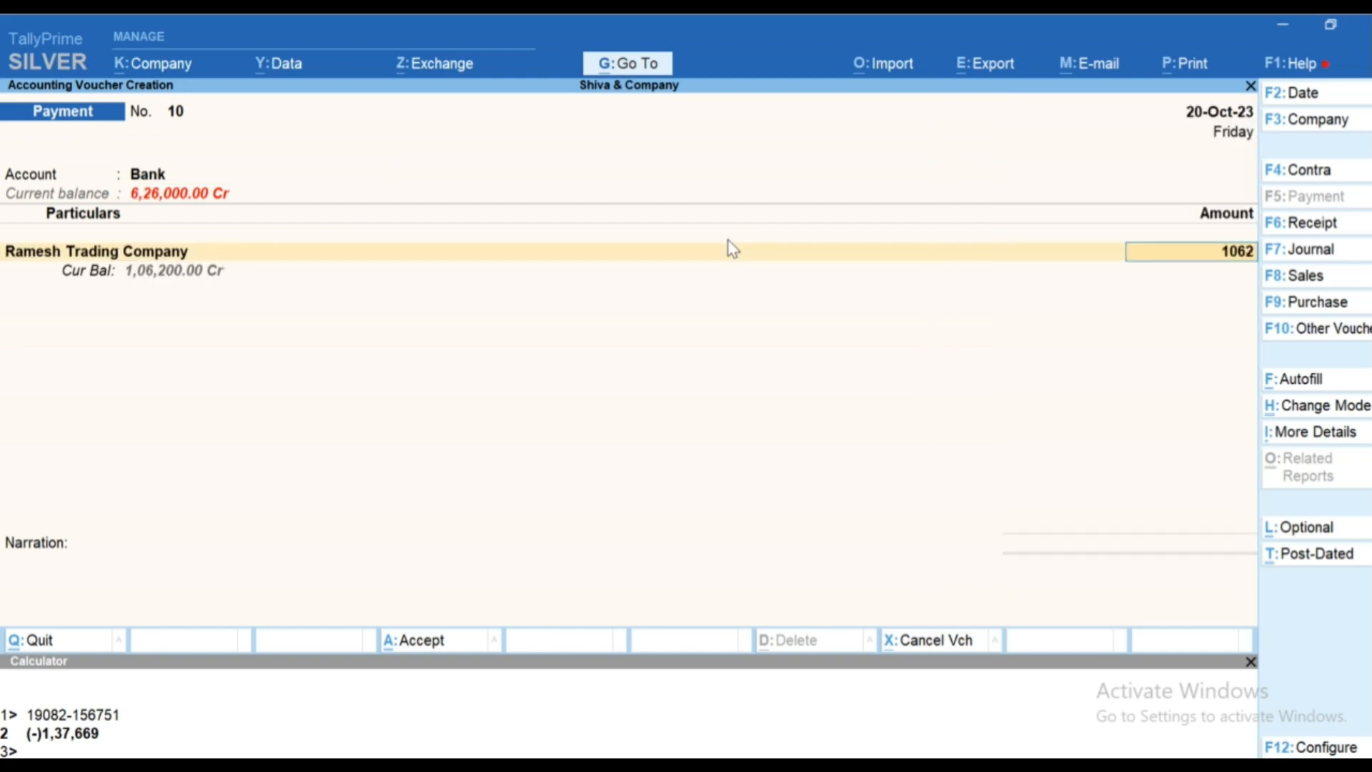
pyautogui.press('Return')
# Accept the cheque bank allocation with its instrument number left blank, and save the payment voucher
pyautogui.press('Return')
pyautogui.press('Return')
pyautogui.press('Return')
pyautogui.press('Return')
pyautogui.press('Return')
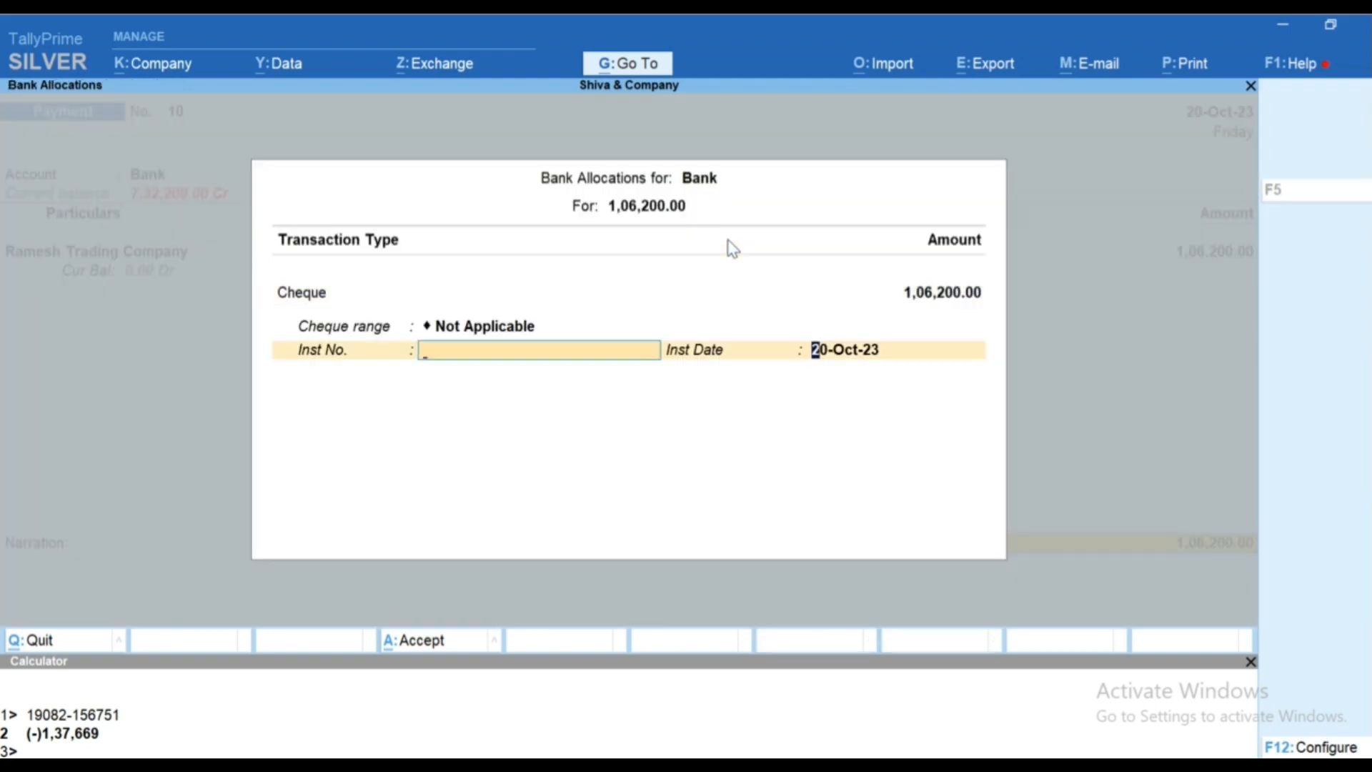
pyautogui.press('Return')
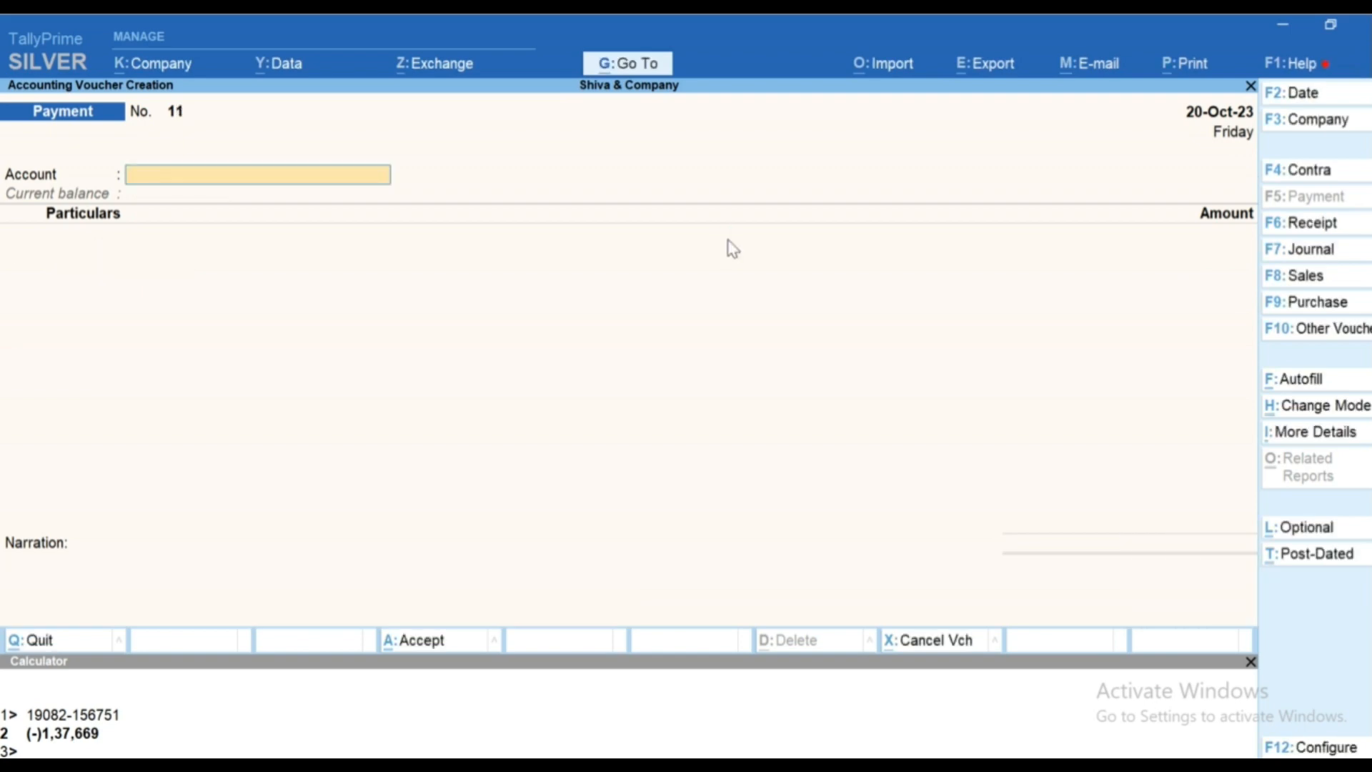
# Start a sales voucher with Cash as the party account
pyautogui.press('F9')
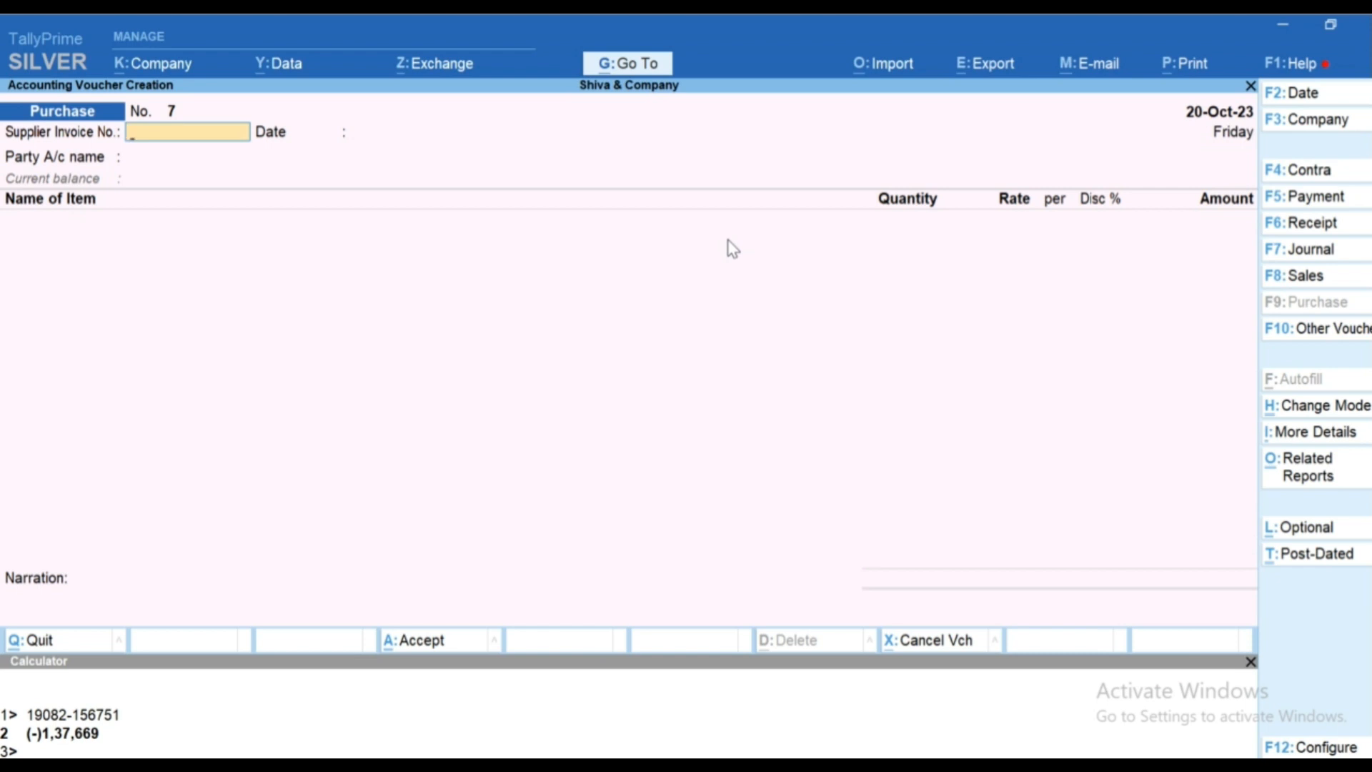
pyautogui.press('F8')
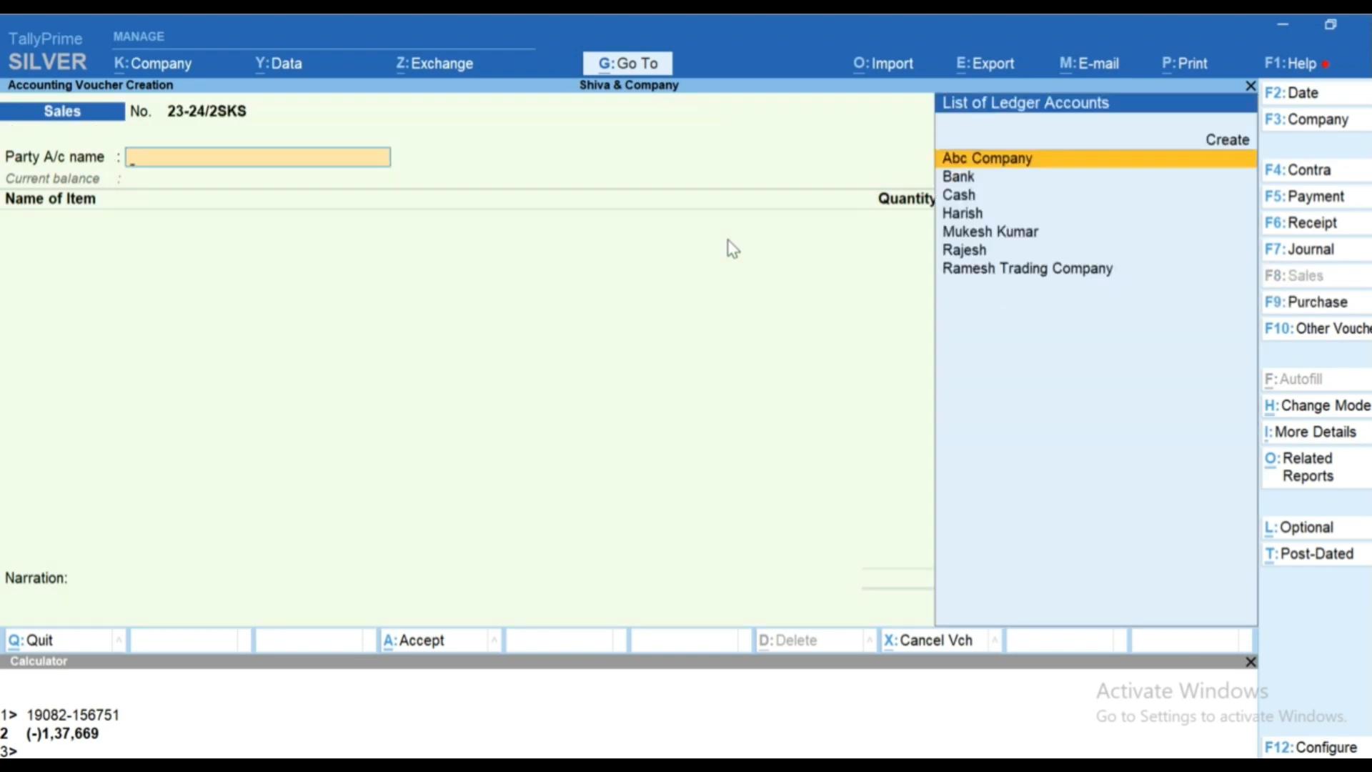
pyautogui.press('Down')
pyautogui.press('Down')
pyautogui.press('Return')
# Add the stock item Cement (Kg) to the sales voucher with a quantity of 200 kg at a rate of 10
pyautogui.press('Down')
pyautogui.press('Down')
pyautogui.press('Down')
pyautogui.press('Return')
pyautogui.write('200')
pyautogui.press('Return')
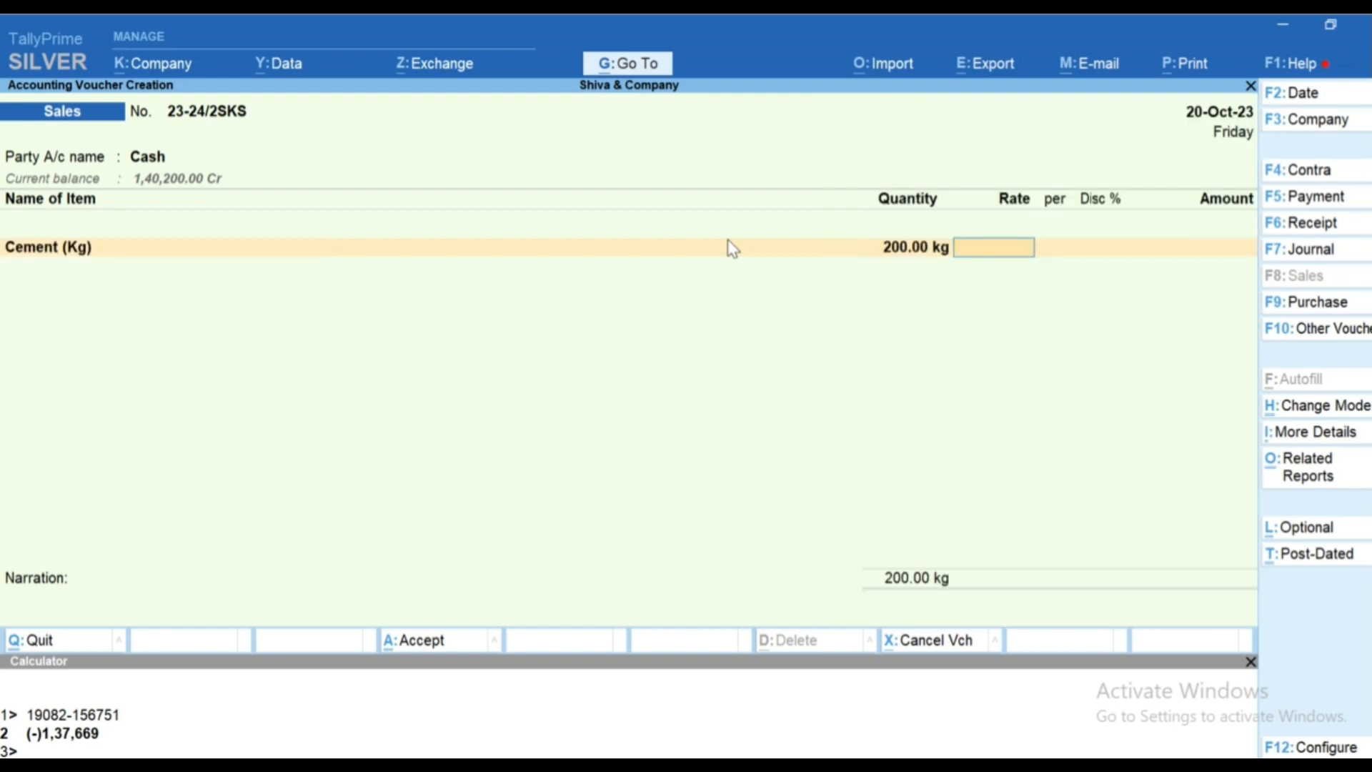
pyautogui.write('10')
pyautogui.press('Return')
pyautogui.press('Return')
# Give the Cement (Kg) line a 5% discount and finish the item list
pyautogui.write('10')
pyautogui.press('Return')
pyautogui.press('BackSpace')
pyautogui.write('5')
pyautogui.press('Return')
pyautogui.press('Return')
pyautogui.press('Return')
# Add the CGST 9% ledger to the sales voucher and leave the voucher without saving it
pyautogui.write('1')
pyautogui.press('BackSpace')
pyautogui.write('9')
pyautogui.press('Return')
pyautogui.press('Return')
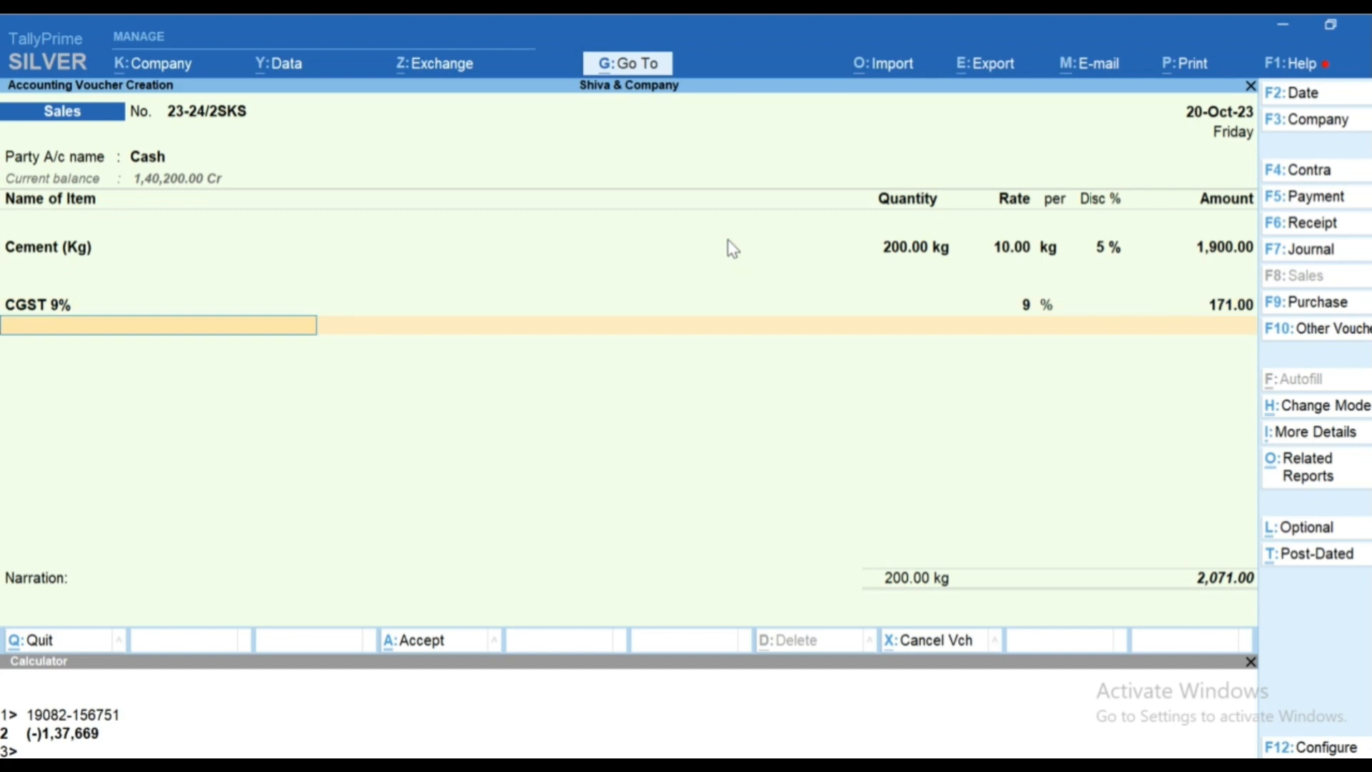
pyautogui.press('Escape')
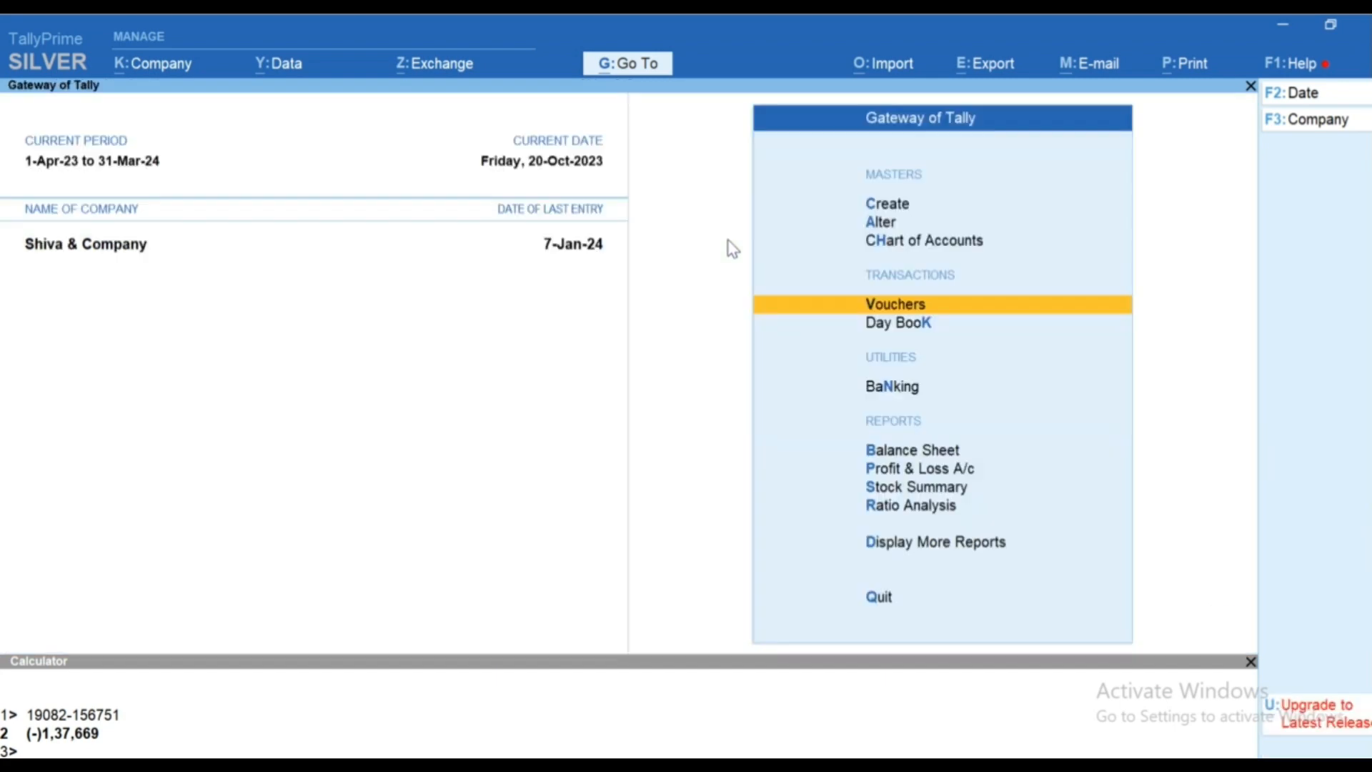
# Open voucher entry again and start a new journal voucher
pyautogui.press('Return')
pyautogui.press('F7')
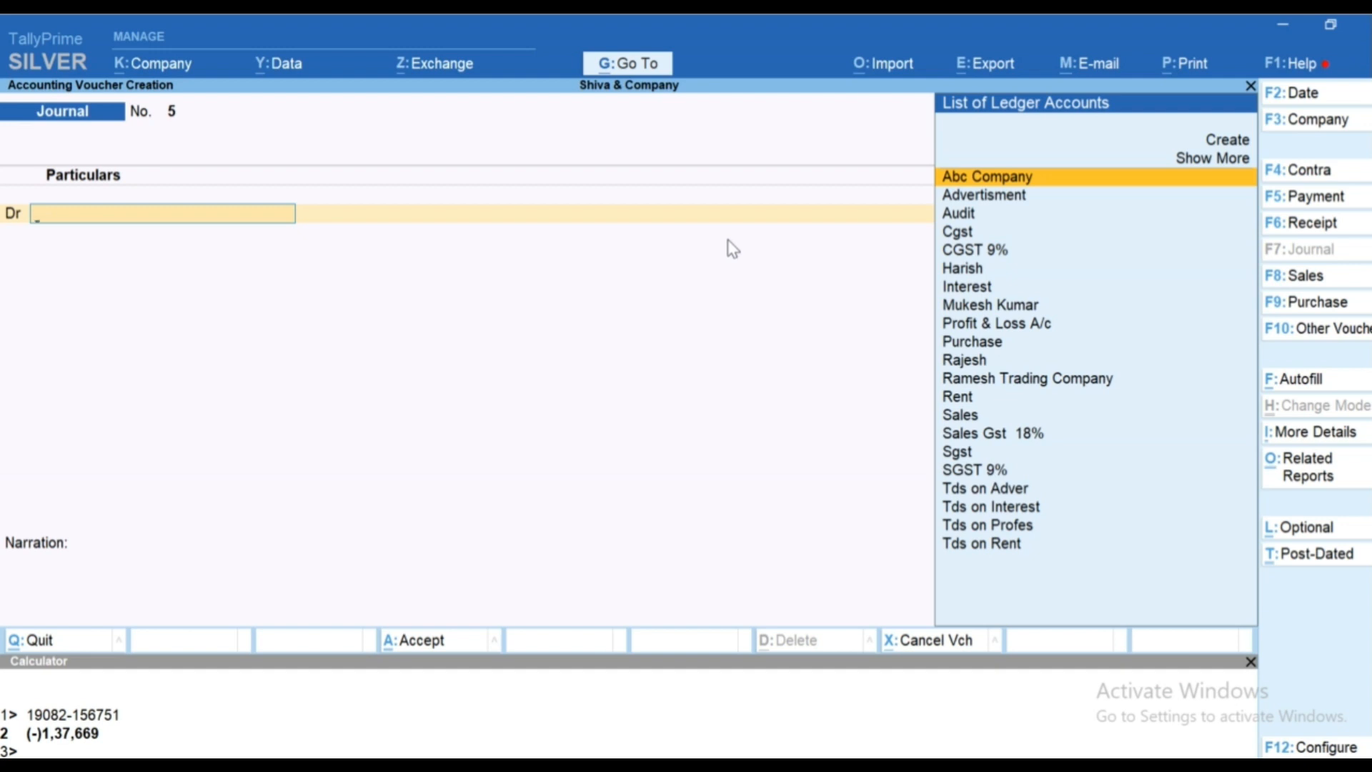
pyautogui.write('Rame')
pyautogui.press('Return')
pyautogui.press('BackSpace')
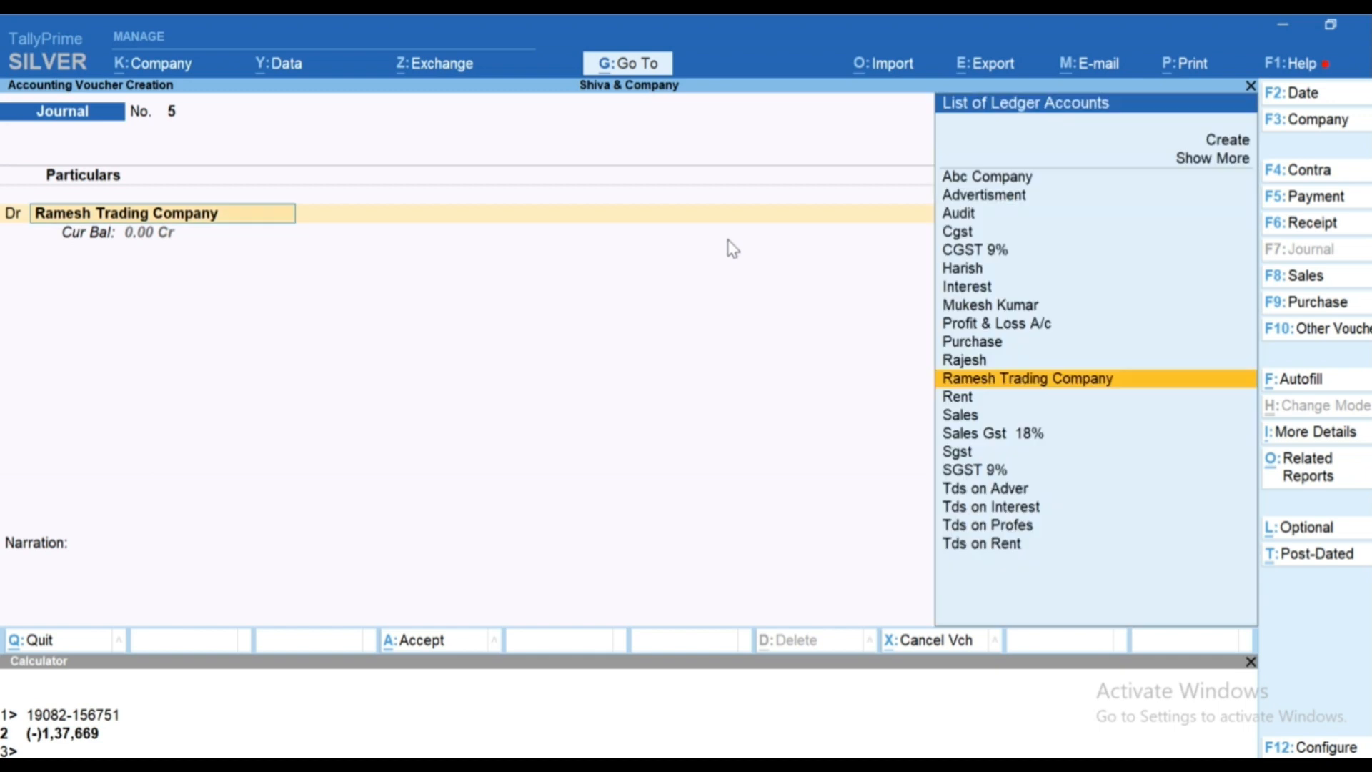
# Debit Abc Company with 100000 in the journal voucher
pyautogui.write('Abc')
pyautogui.press('Return')
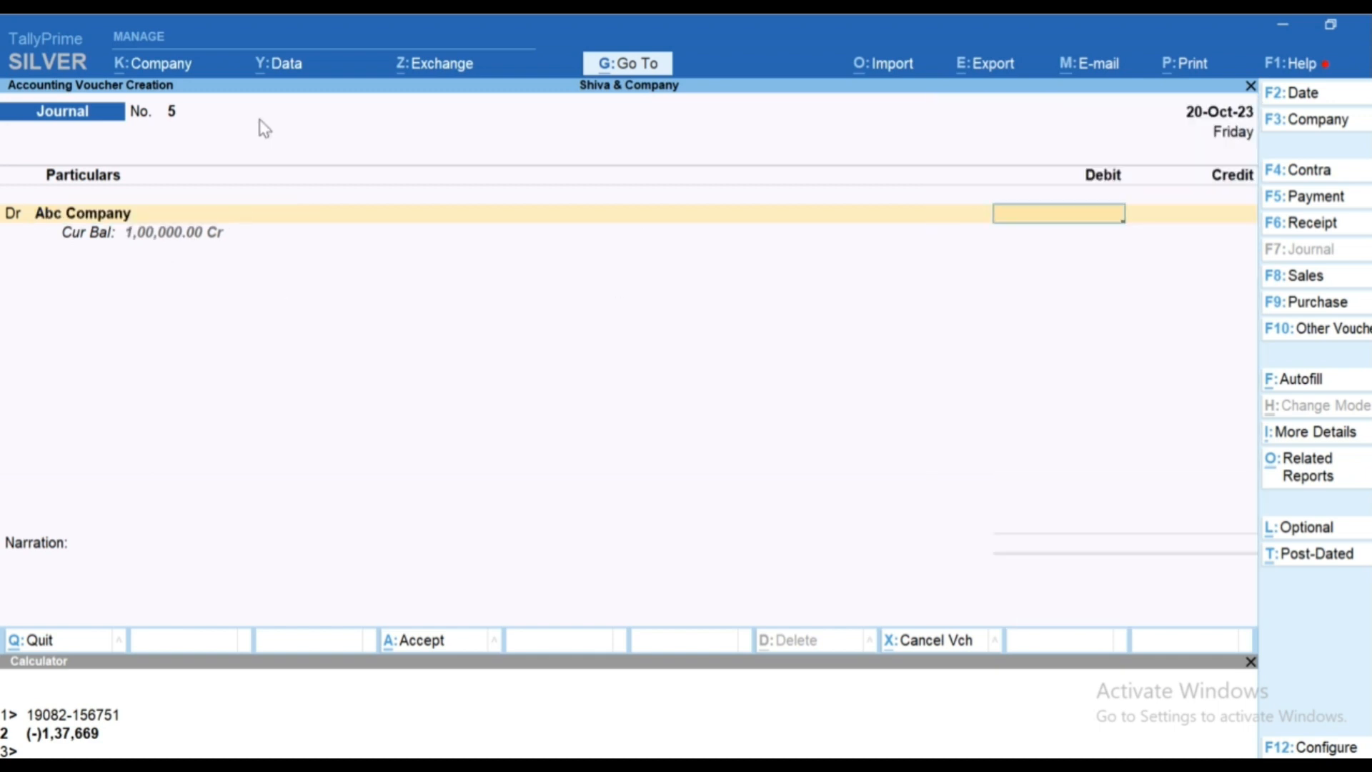
pyautogui.write('100000')
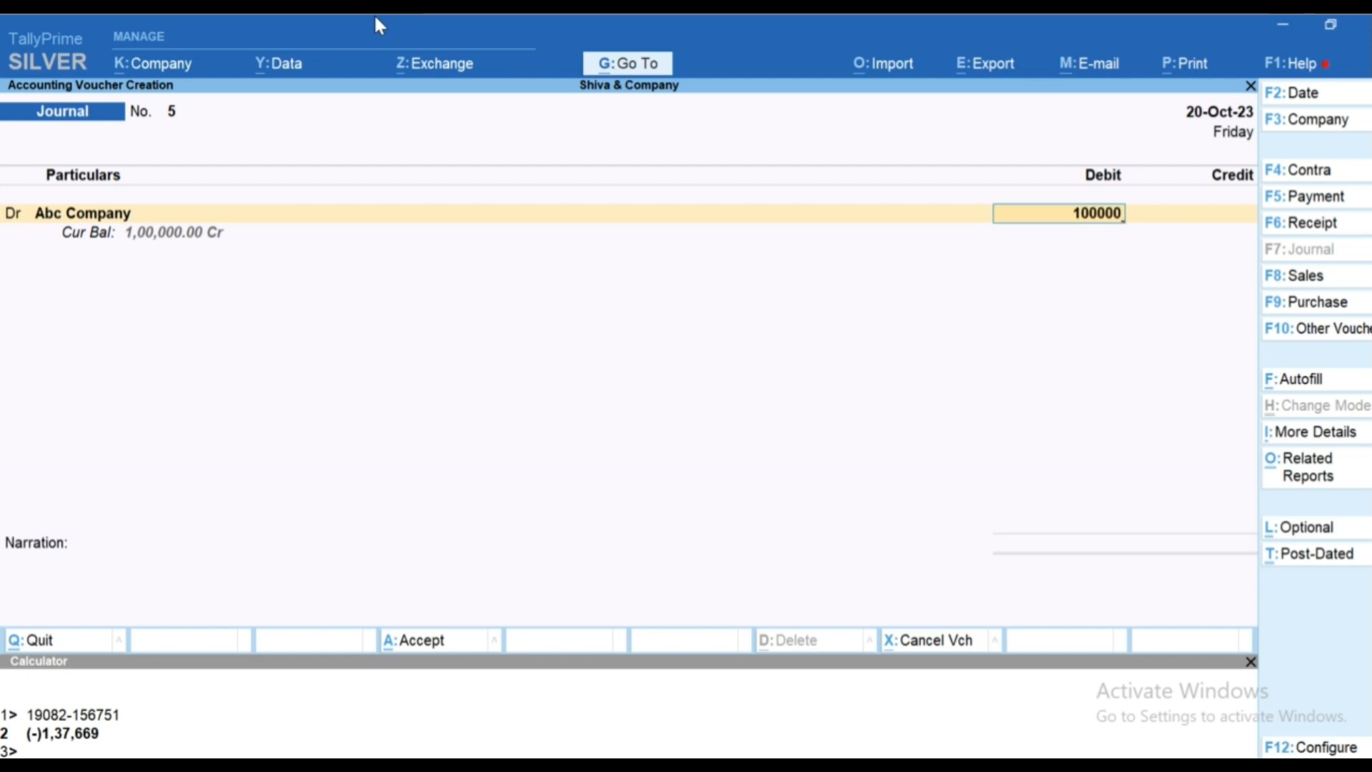
pyautogui.press('Return')
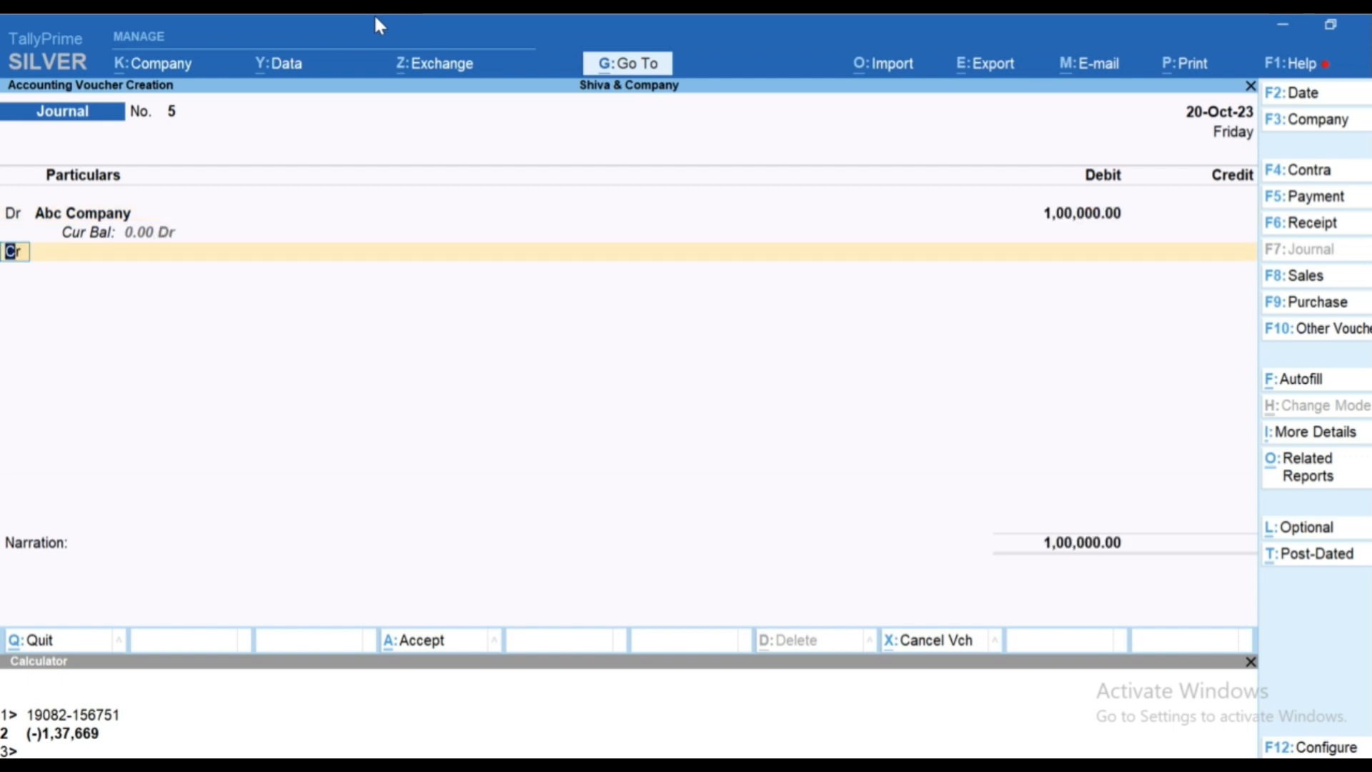
# Create a ledger named Discount Received under Indirect Incomes for the journal voucher's credit line
pyautogui.press('Return')
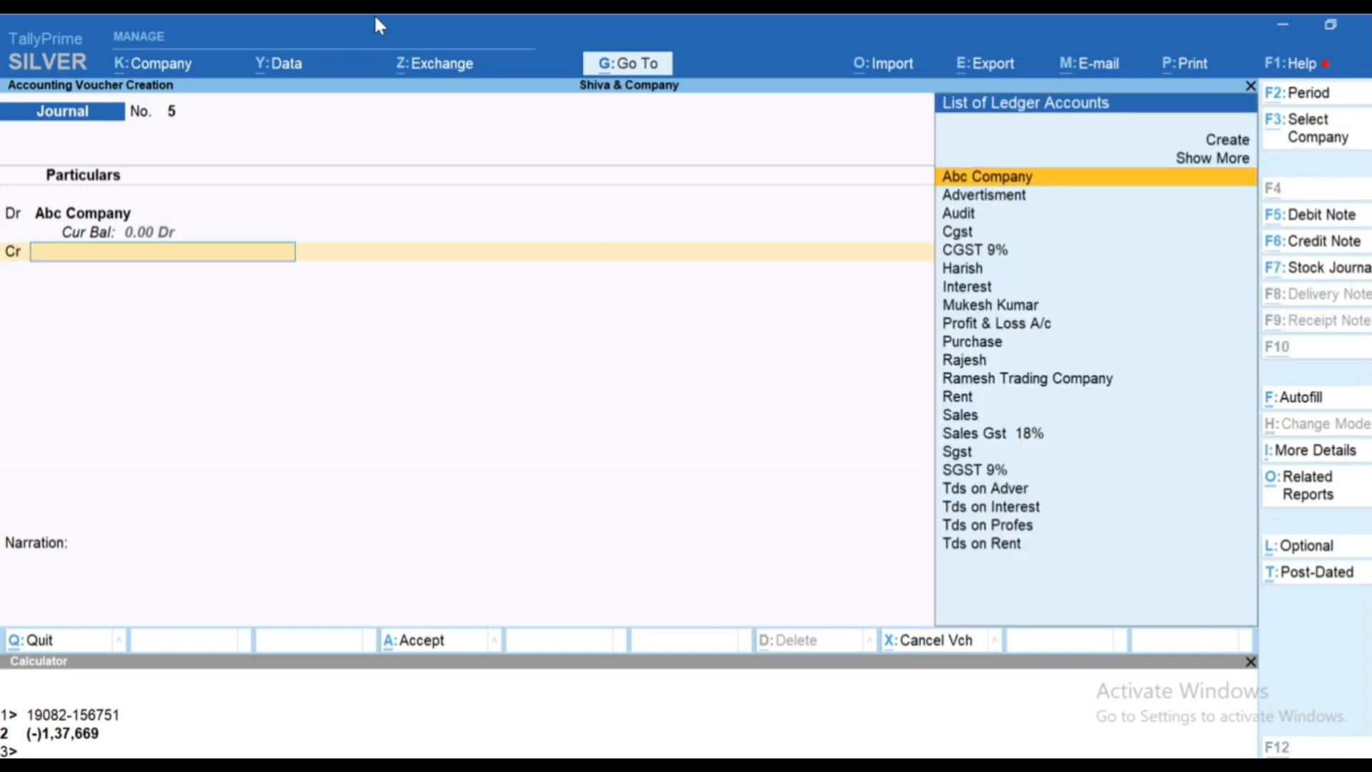
pyautogui.hotkey('alt', 'c')
pyautogui.write('Di')
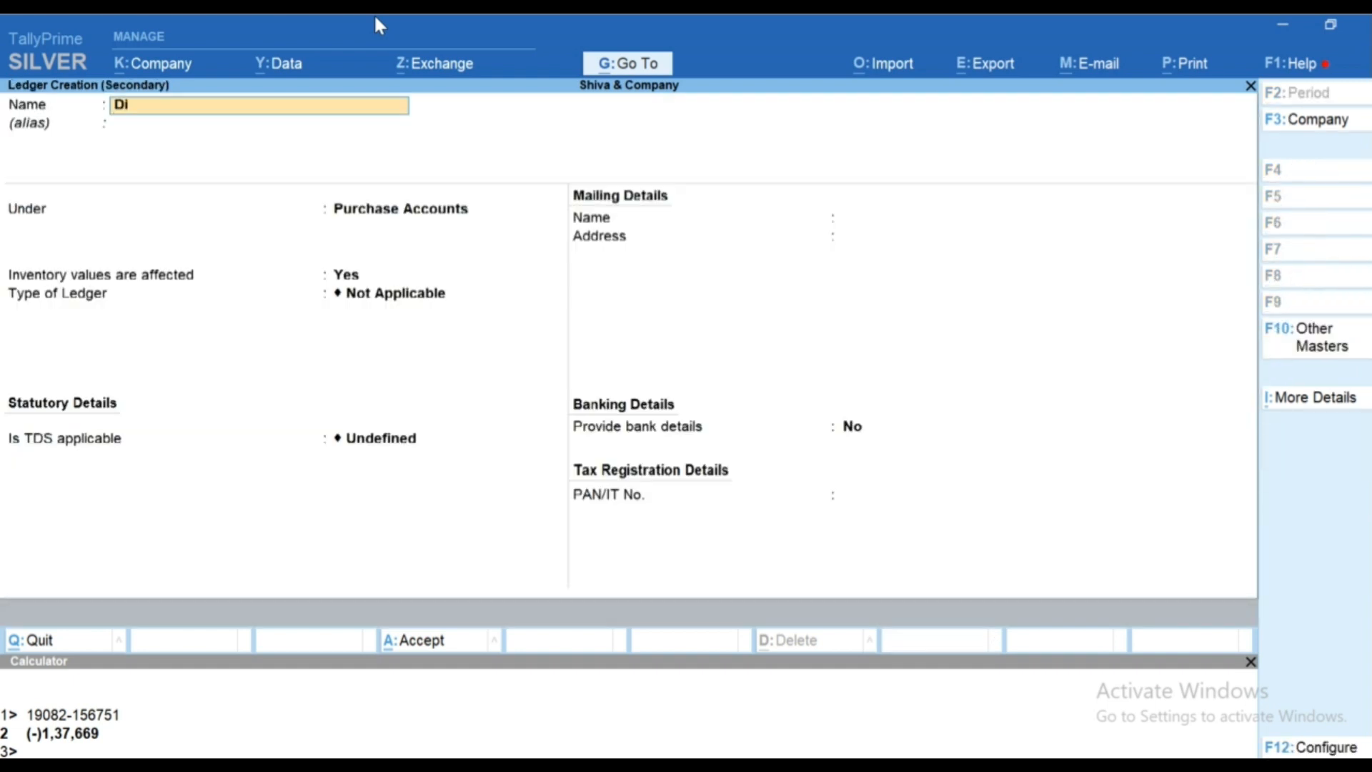
pyautogui.write('scount Received')
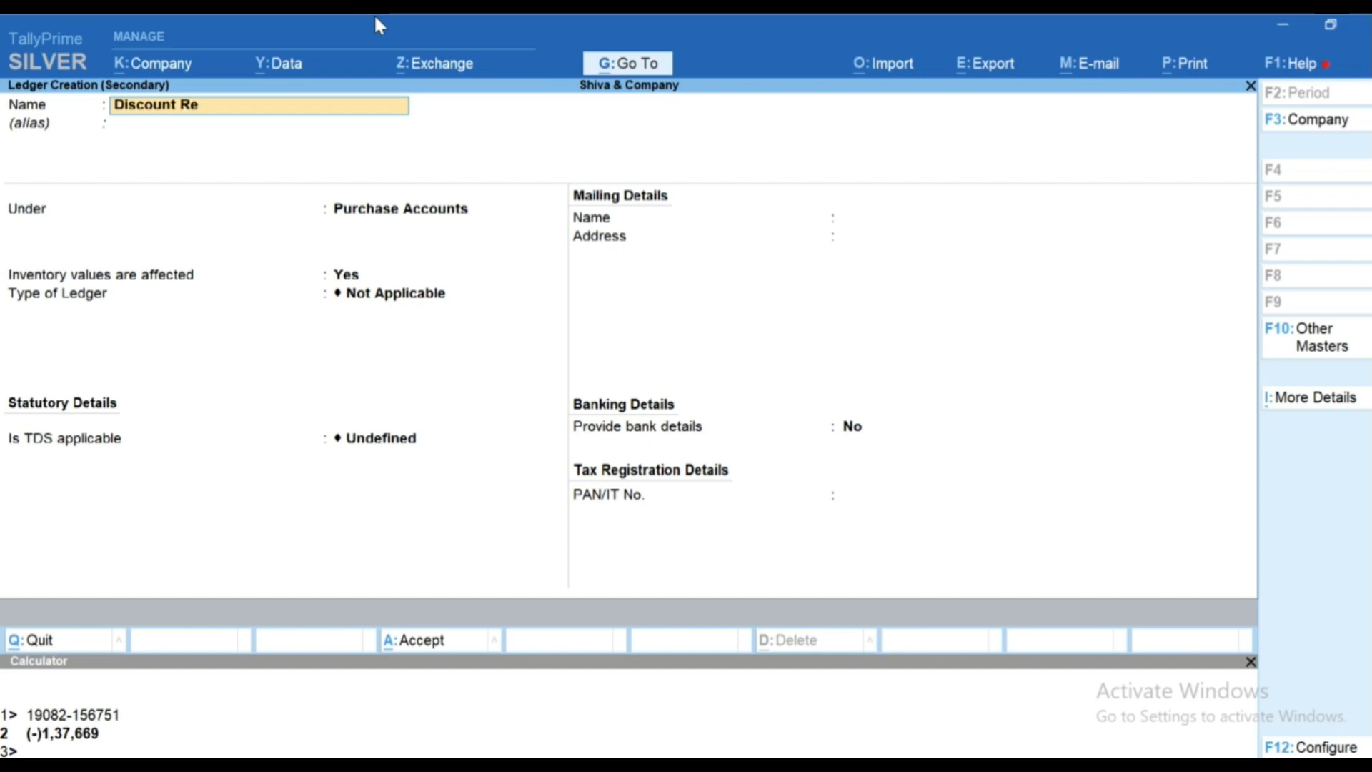
pyautogui.press('Return')
pyautogui.press('Return')
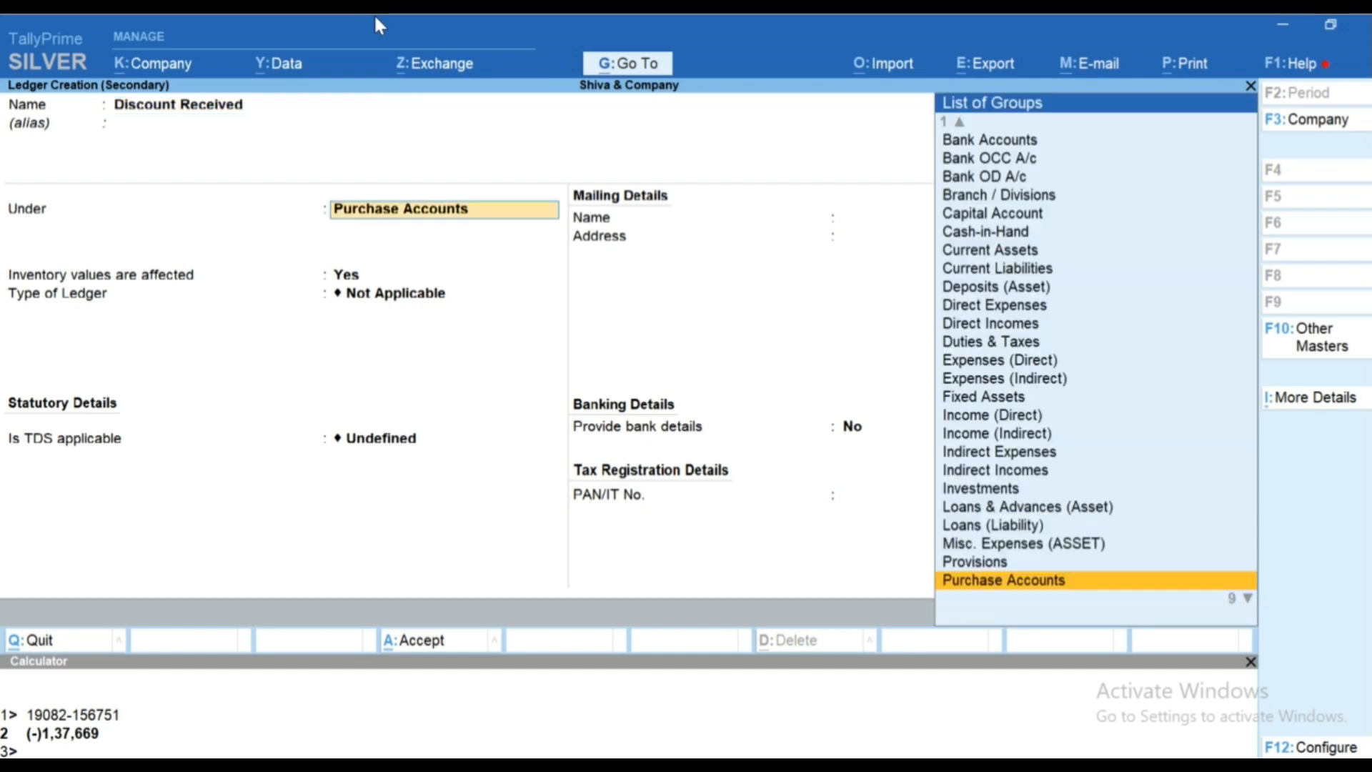
pyautogui.write('Ind')
pyautogui.press('Down')
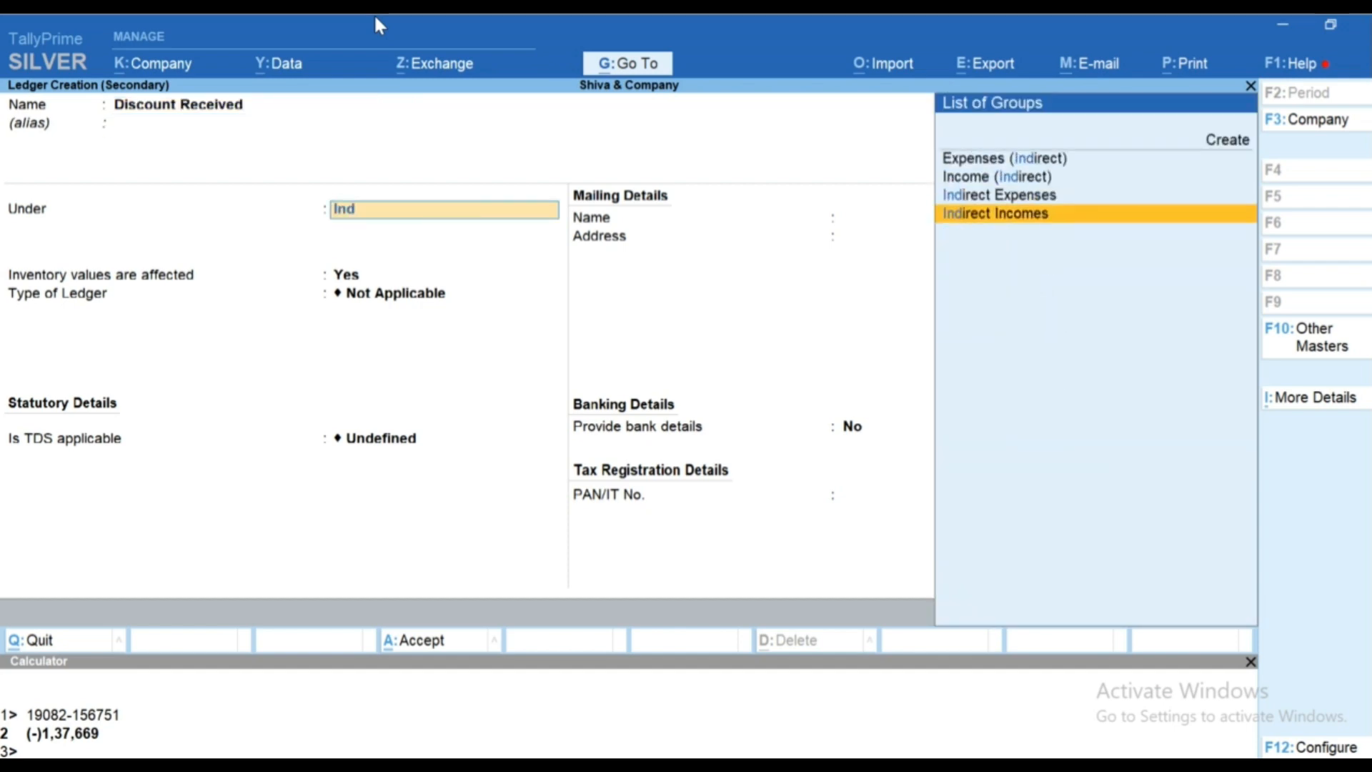
pyautogui.press('Return')
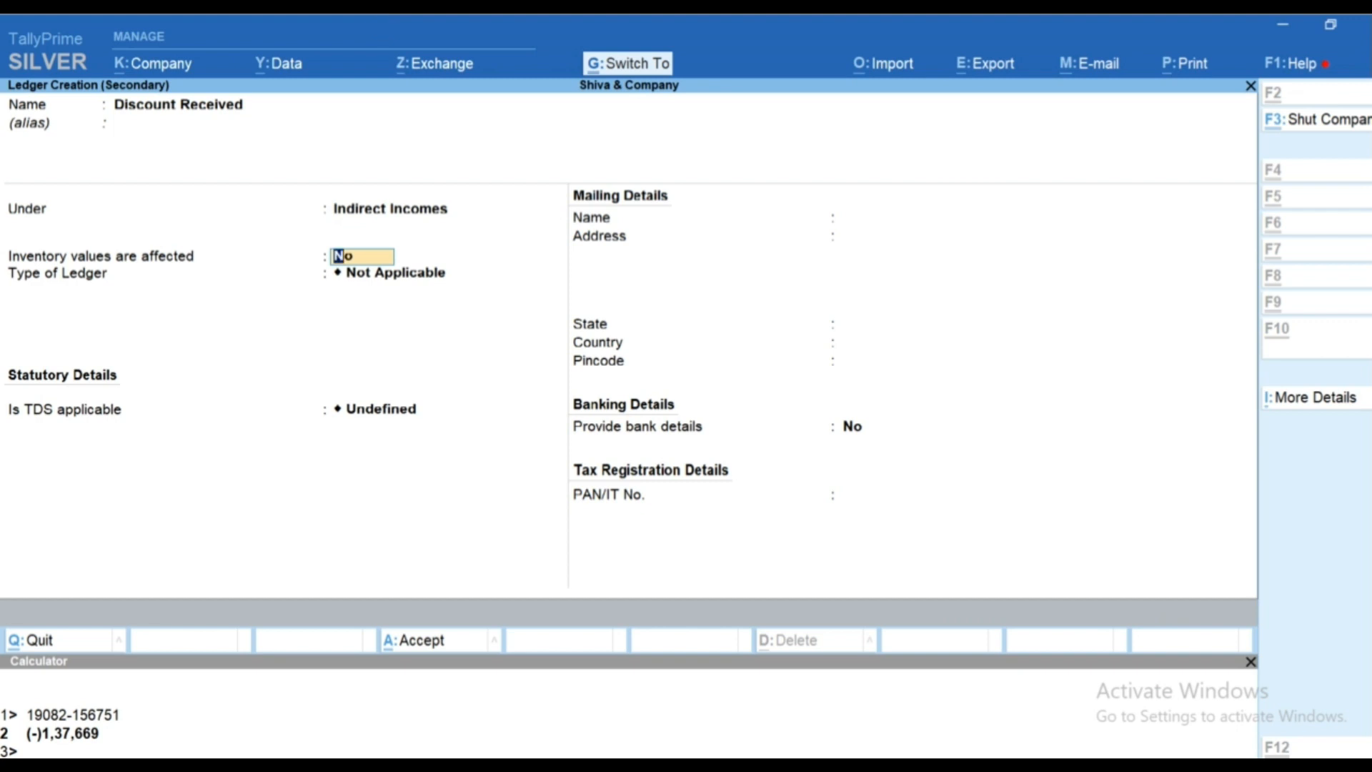
pyautogui.hotkey('ctrl', 'a')
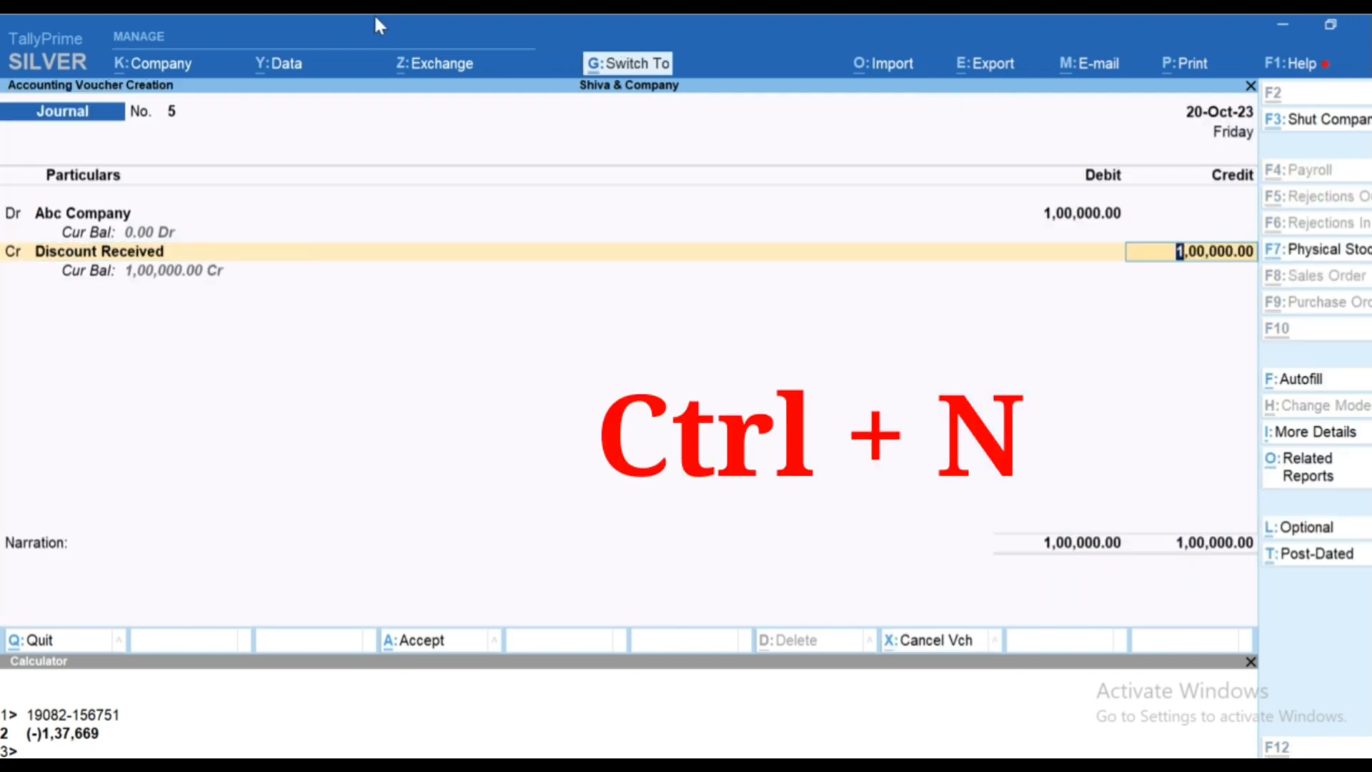
# Calculate 100000*2% in the calculator and credit Discount Received with 2000
pyautogui.hotkey('ctrl', 'n')
pyautogui.write('100000')
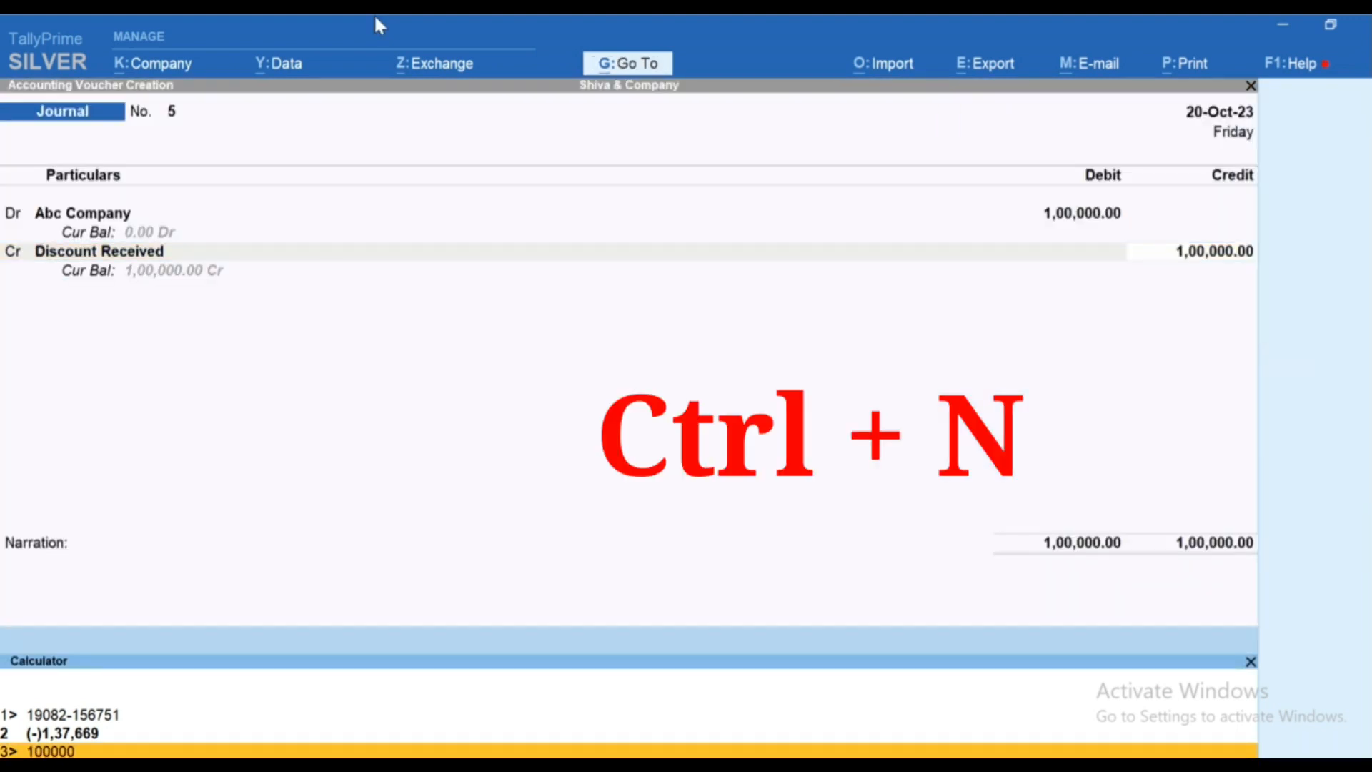
pyautogui.write('*2%')
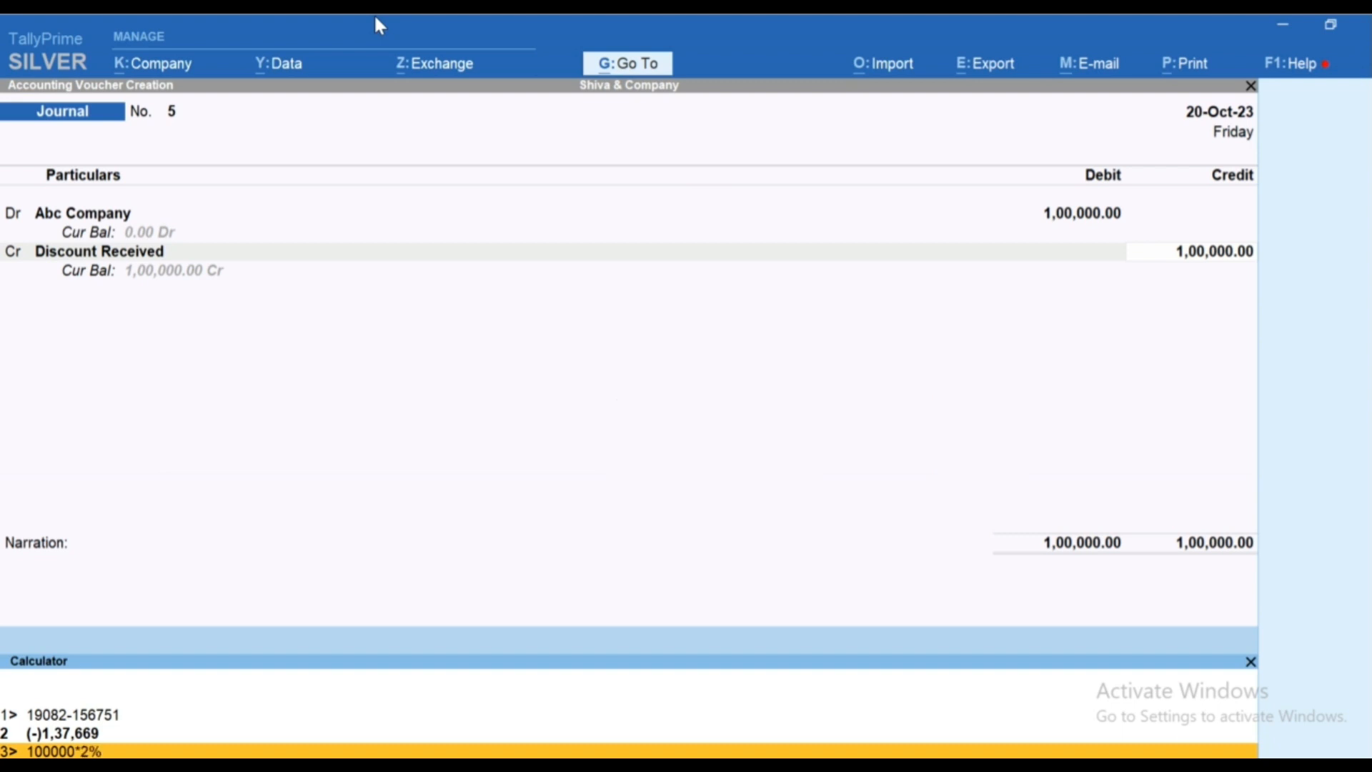
pyautogui.press('Return')
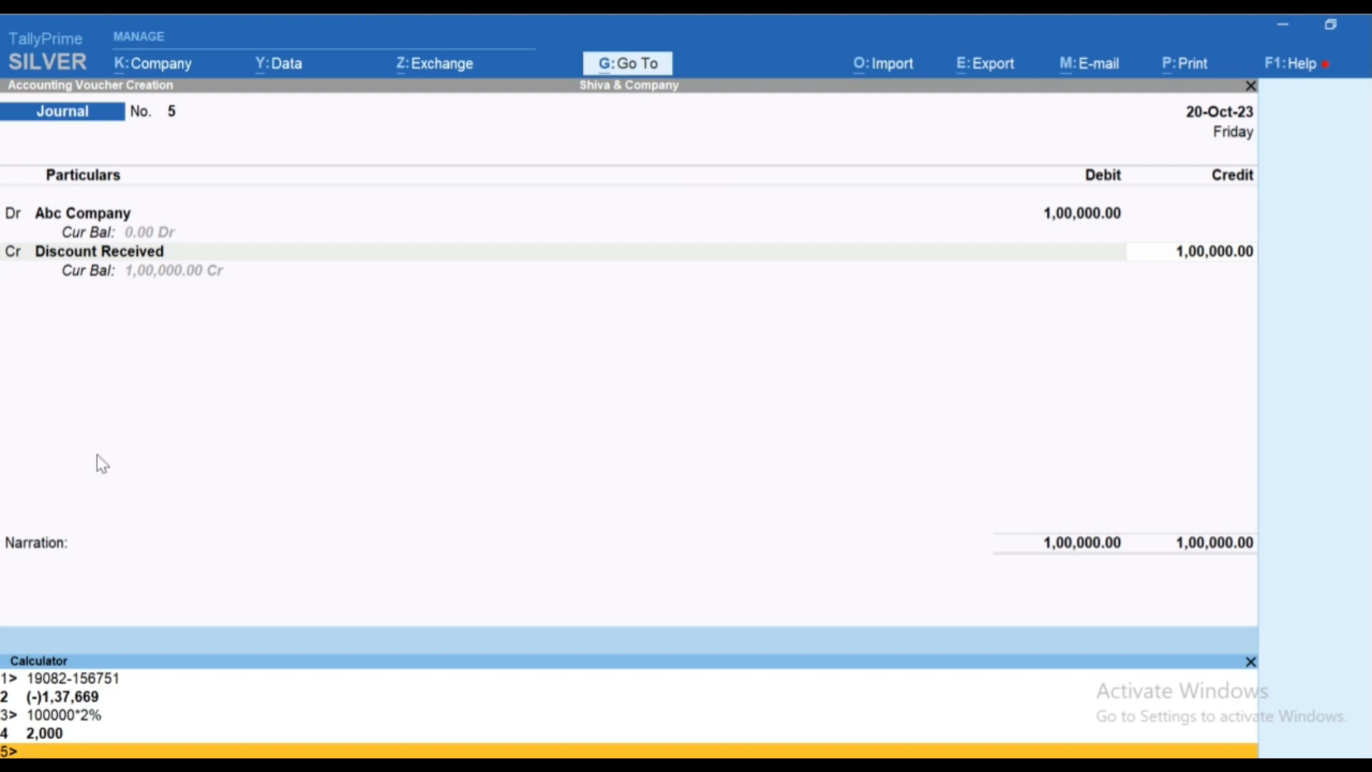
pyautogui.hotkey('ctrl', 'm')
pyautogui.press('BackSpace')
pyautogui.write('2000')
pyautogui.press('Return')
# Credit Bank with the remaining 98,000 and save the journal voucher with an empty narration
pyautogui.press('Return')
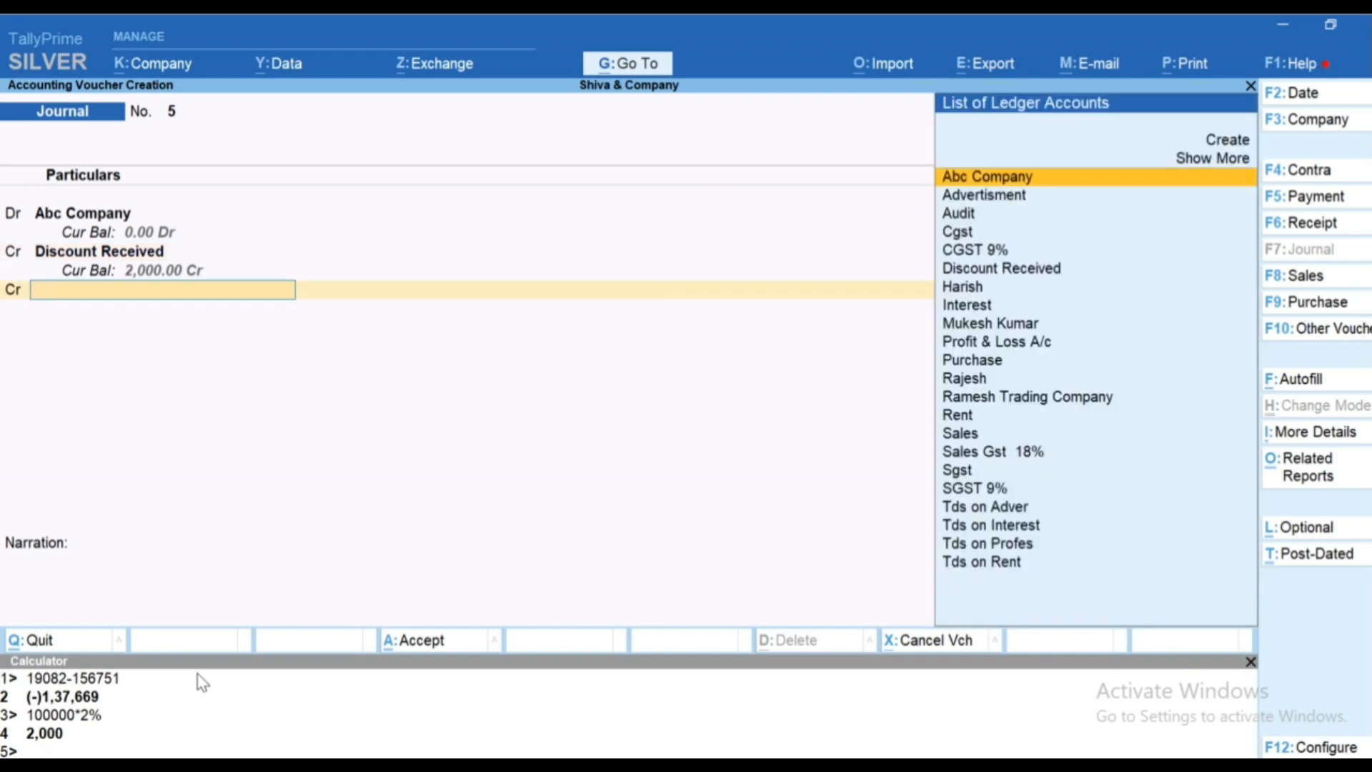
pyautogui.write('Bank')
pyautogui.press('Return')
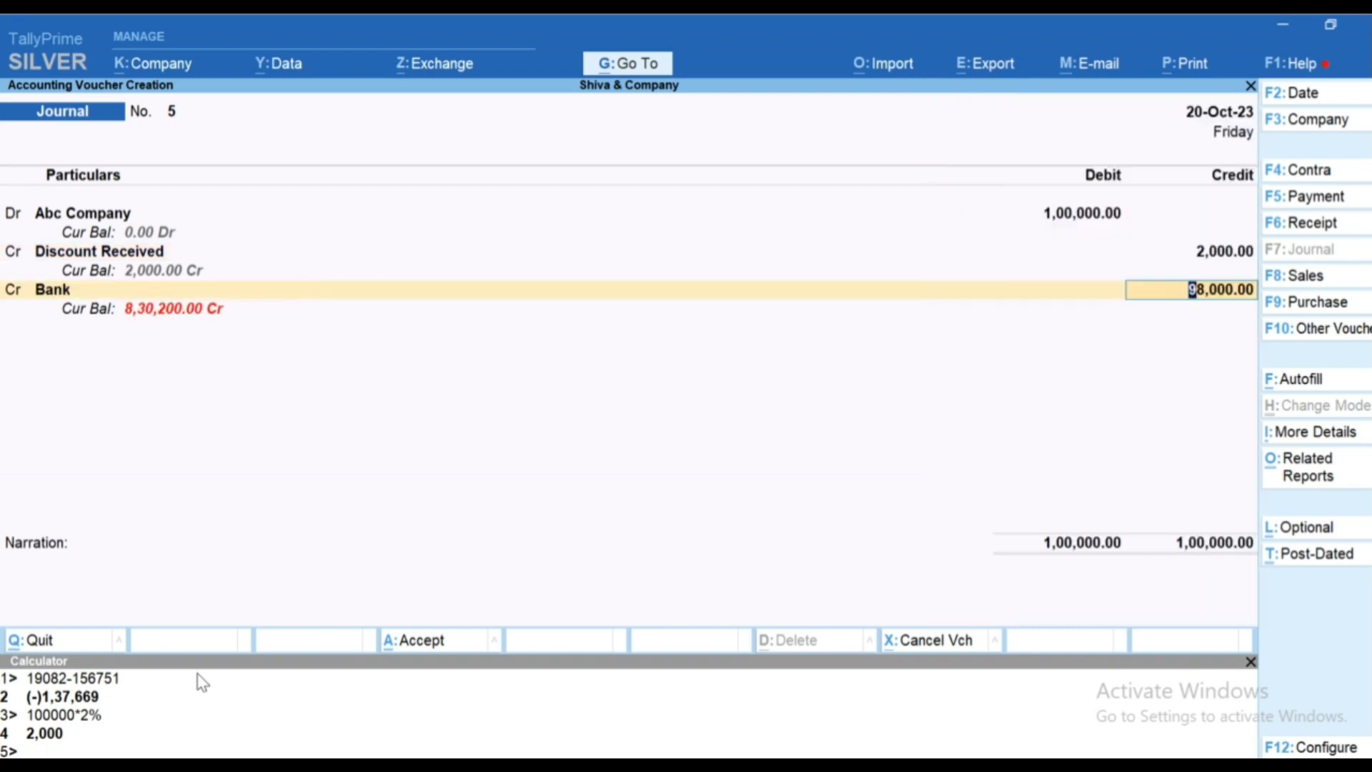
pyautogui.press('Return')
pyautogui.press('Return')
pyautogui.press('Return')
pyautogui.press('Return')
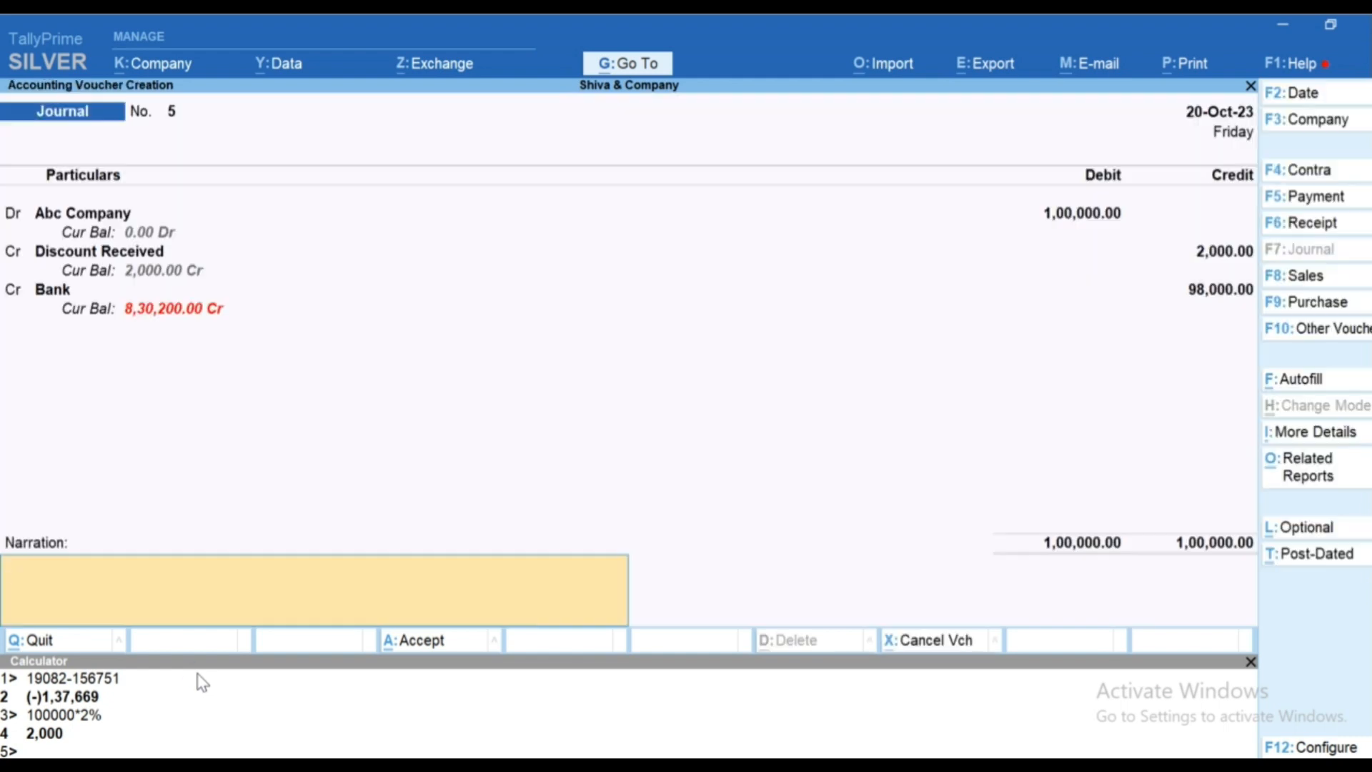
pyautogui.press('Return')
# Open a receipt voucher and change its mode to Double Entry
pyautogui.press('Escape')
pyautogui.press('Return')
pyautogui.press('Return')
pyautogui.press('F6')
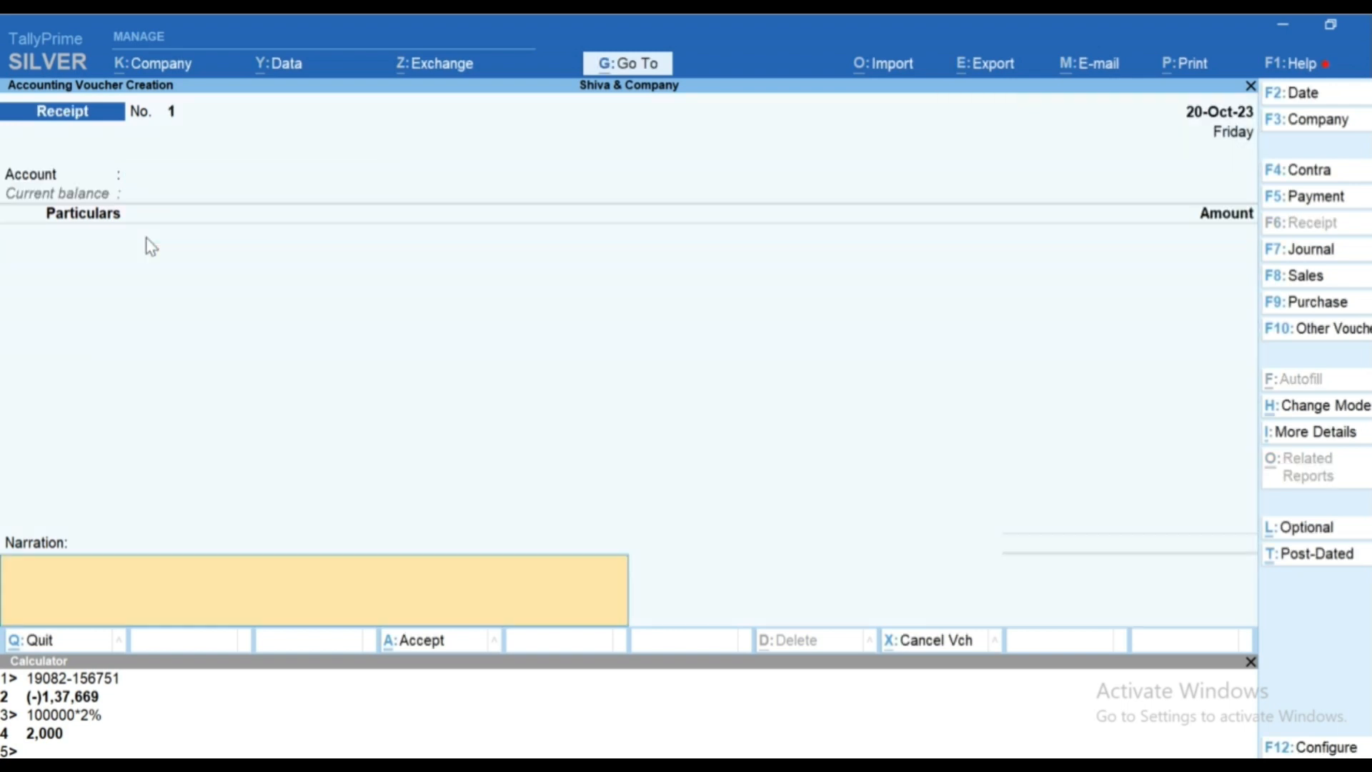
pyautogui.hotkey('ctrl', 'h')
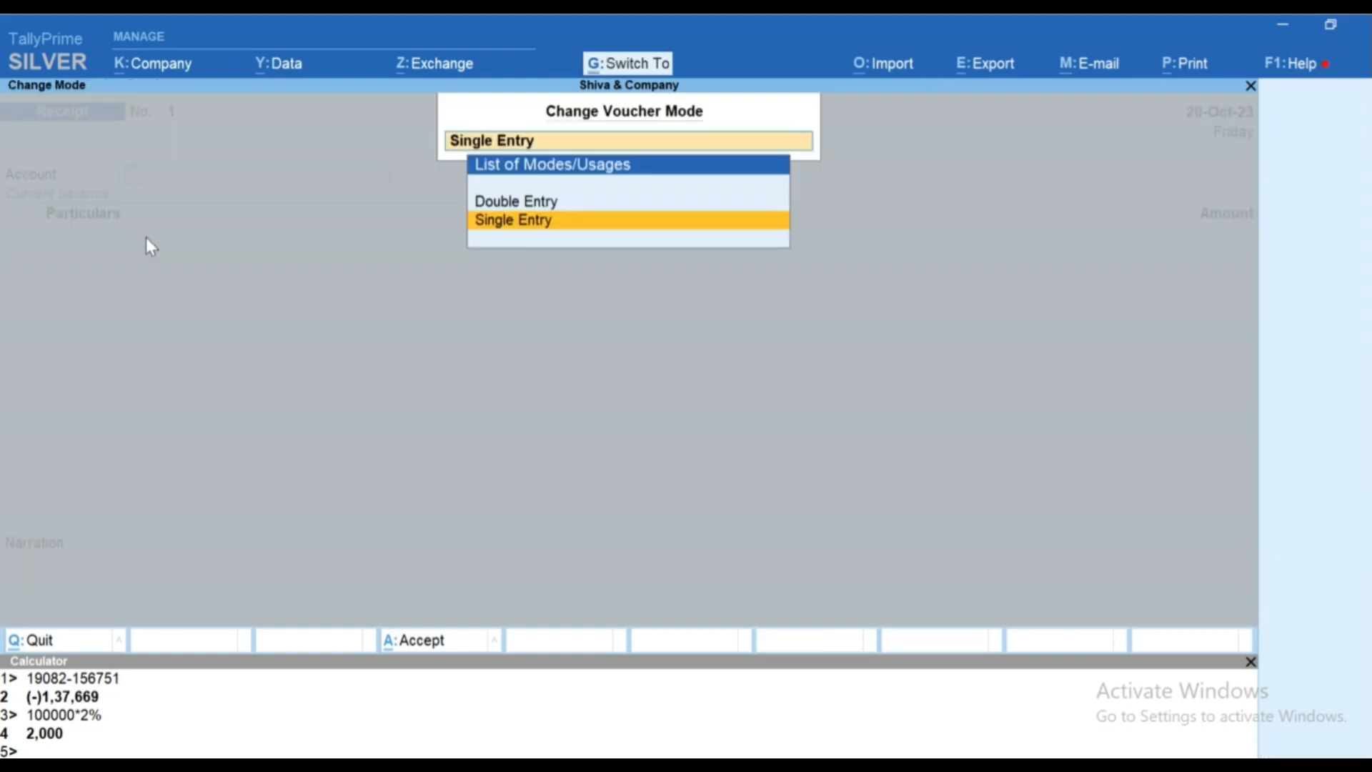
pyautogui.press('Up')
pyautogui.press('Return')
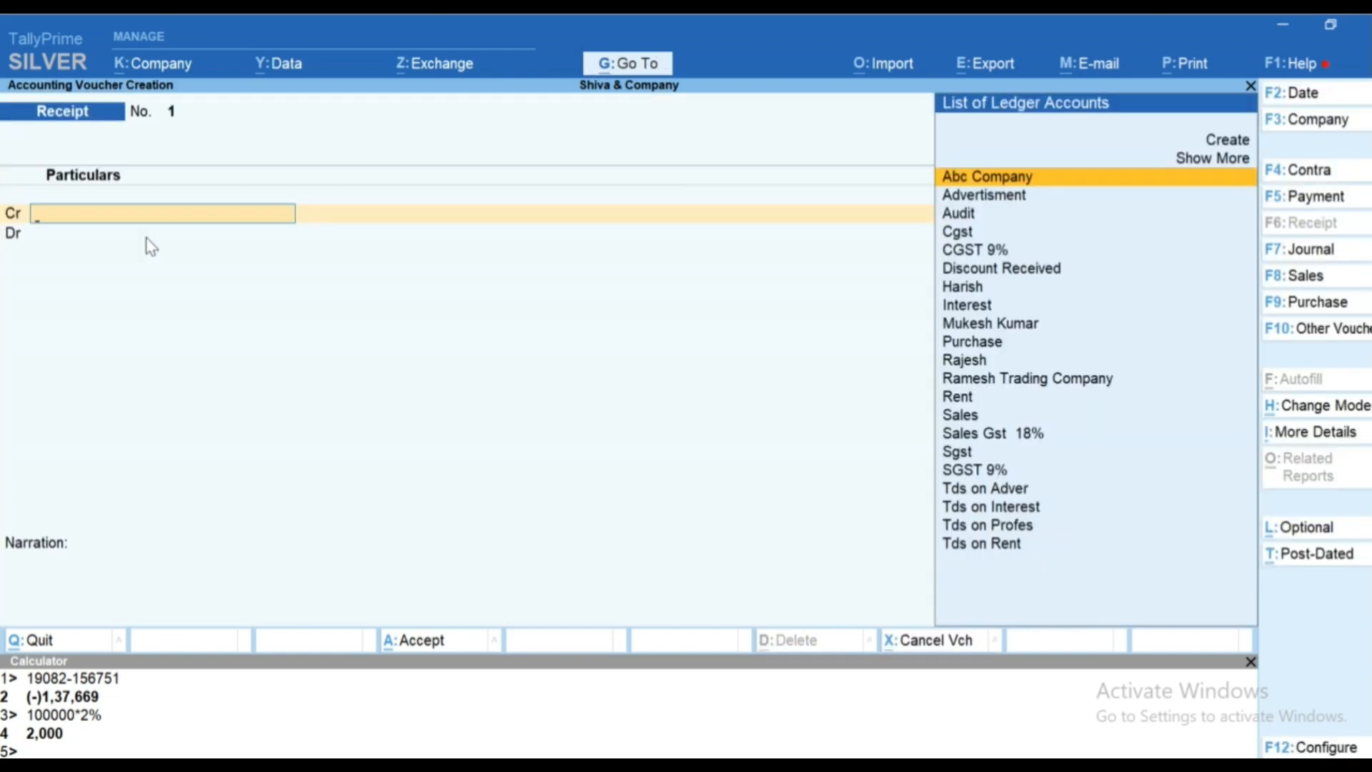
pyautogui.press('Down')
pyautogui.press('Down')
pyautogui.press('Down')
pyautogui.press('Down')
pyautogui.press('Down')
pyautogui.press('Down')
pyautogui.press('Down')
pyautogui.press('Down')
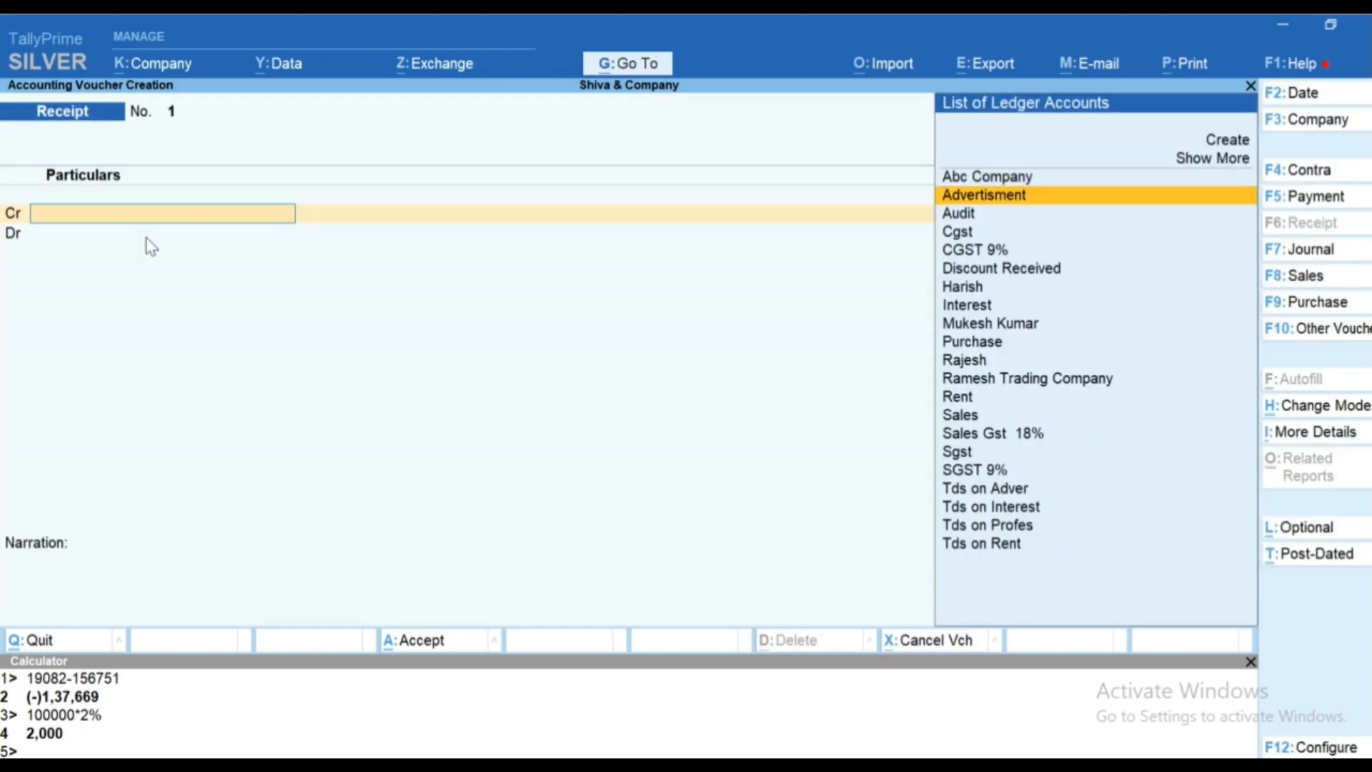
pyautogui.press('Return')
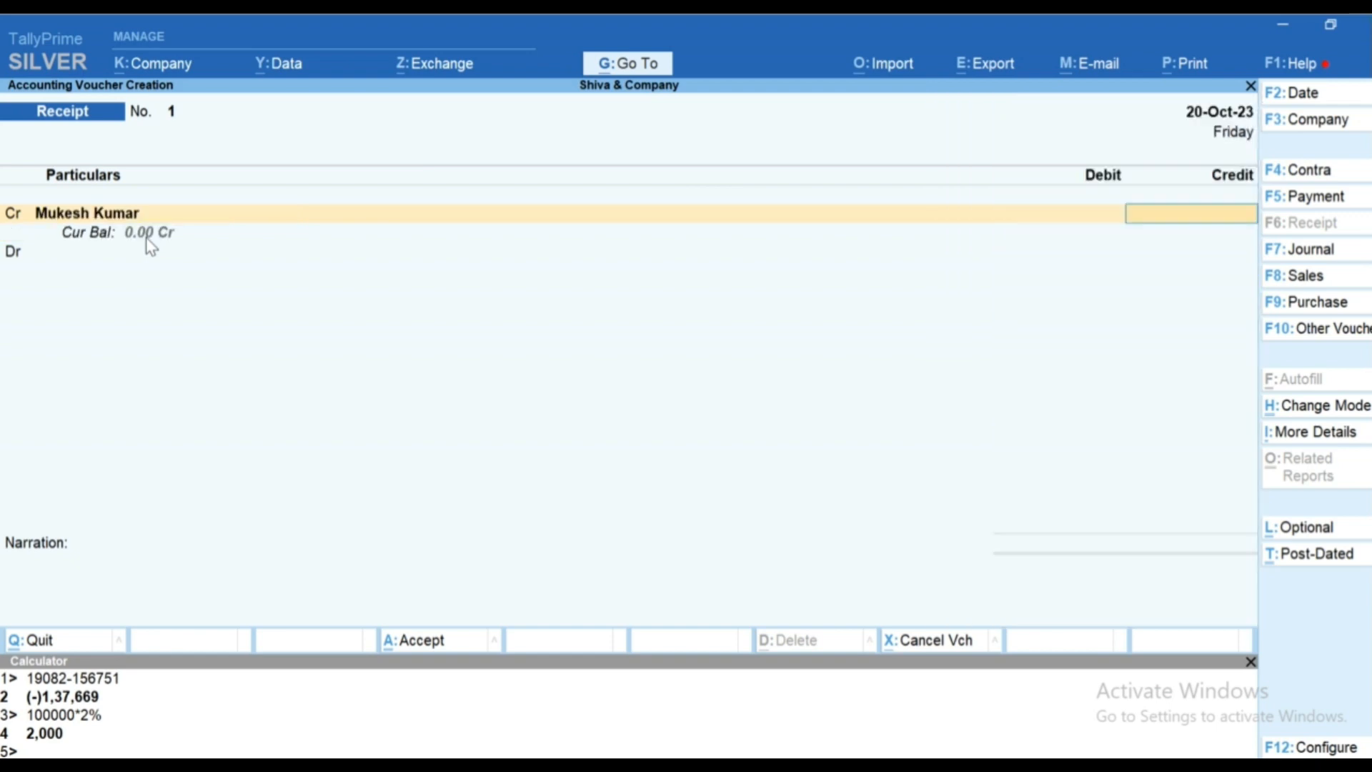
pyautogui.write('200000')
pyautogui.press('Return')
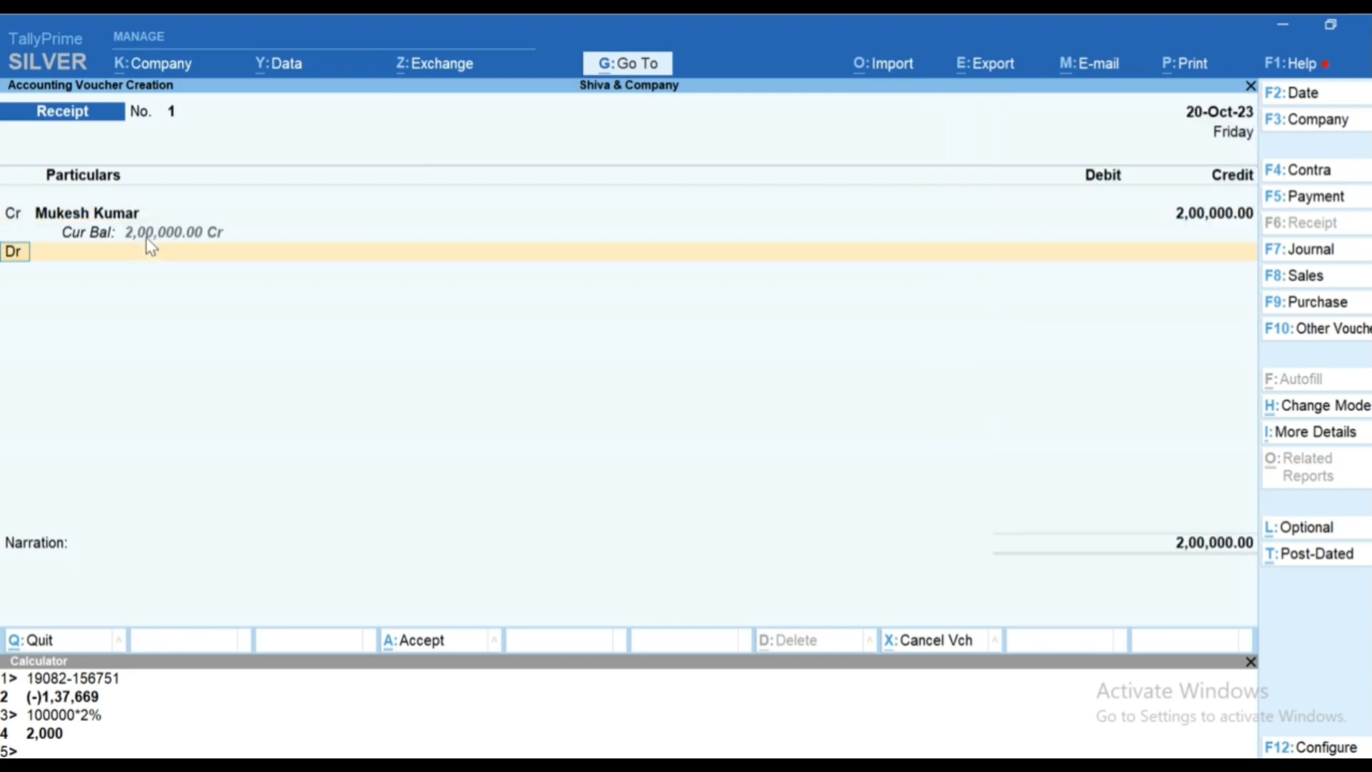
# Start a sales voucher for the customer's party ledger and select the stock item Cement
pyautogui.press('F8')
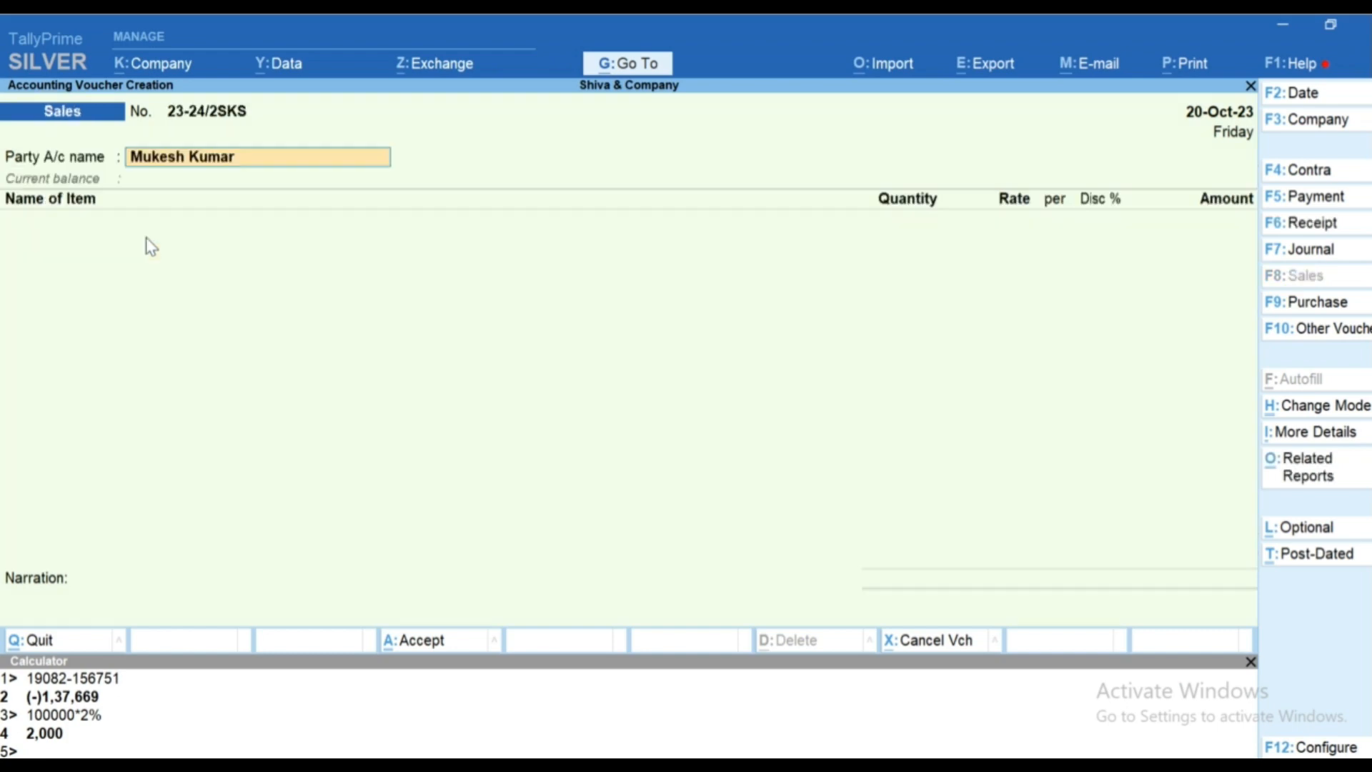
pyautogui.press('Down')
pyautogui.press('Down')
pyautogui.press('Up')
pyautogui.press('Return')
# Set the Cement line to 50 bag at a rate of 300 and finish the item list
pyautogui.write('50')
pyautogui.press('Return')
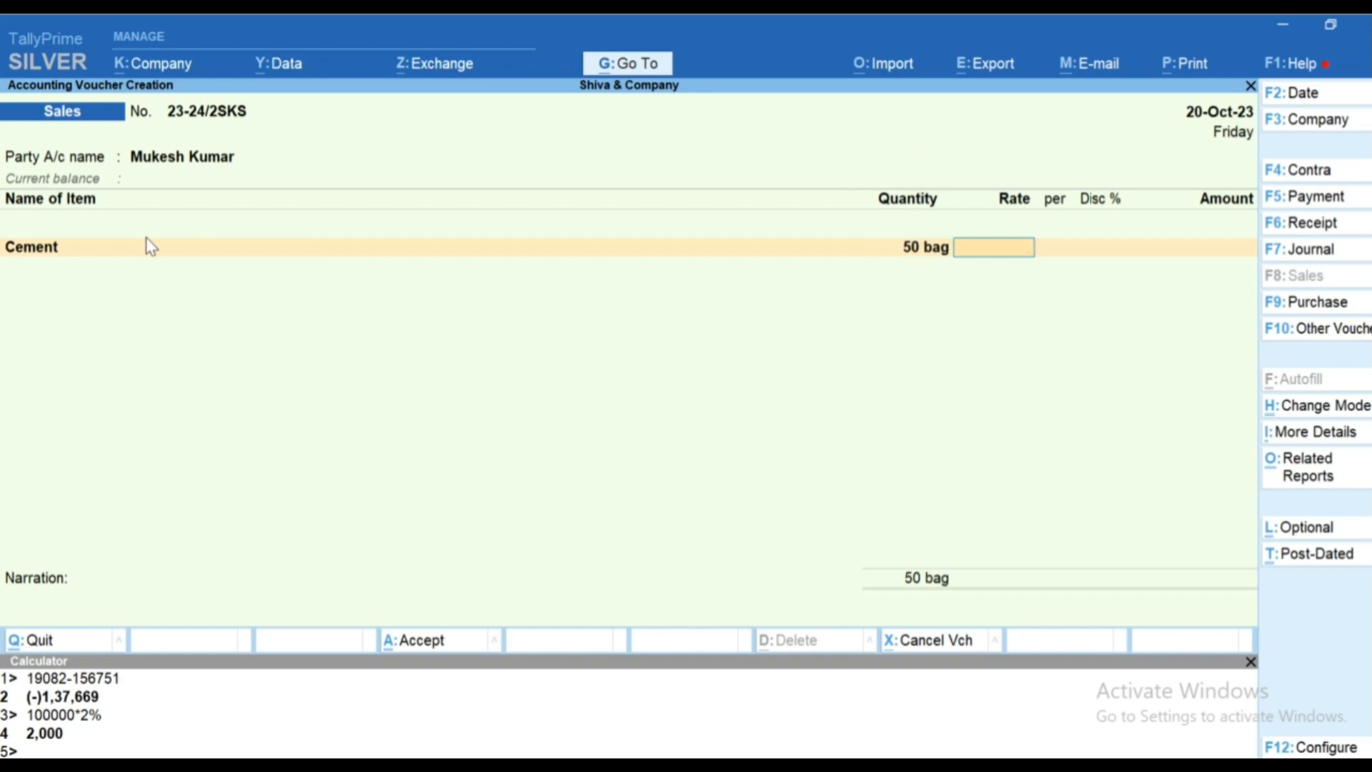
pyautogui.write('300')
pyautogui.press('Return')
pyautogui.press('Return')
pyautogui.press('Return')
pyautogui.press('Return')
pyautogui.press('Return')
pyautogui.press('Return')
# Add the CGST 9% and SGST 9% ledgers to the sales voucher and save it
pyautogui.write('9')
pyautogui.press('Down')
pyautogui.press('Return')
pyautogui.press('Return')
pyautogui.write('9')
pyautogui.press('Down')
pyautogui.press('Down')
pyautogui.press('Return')
pyautogui.press('Return')
pyautogui.press('Return')
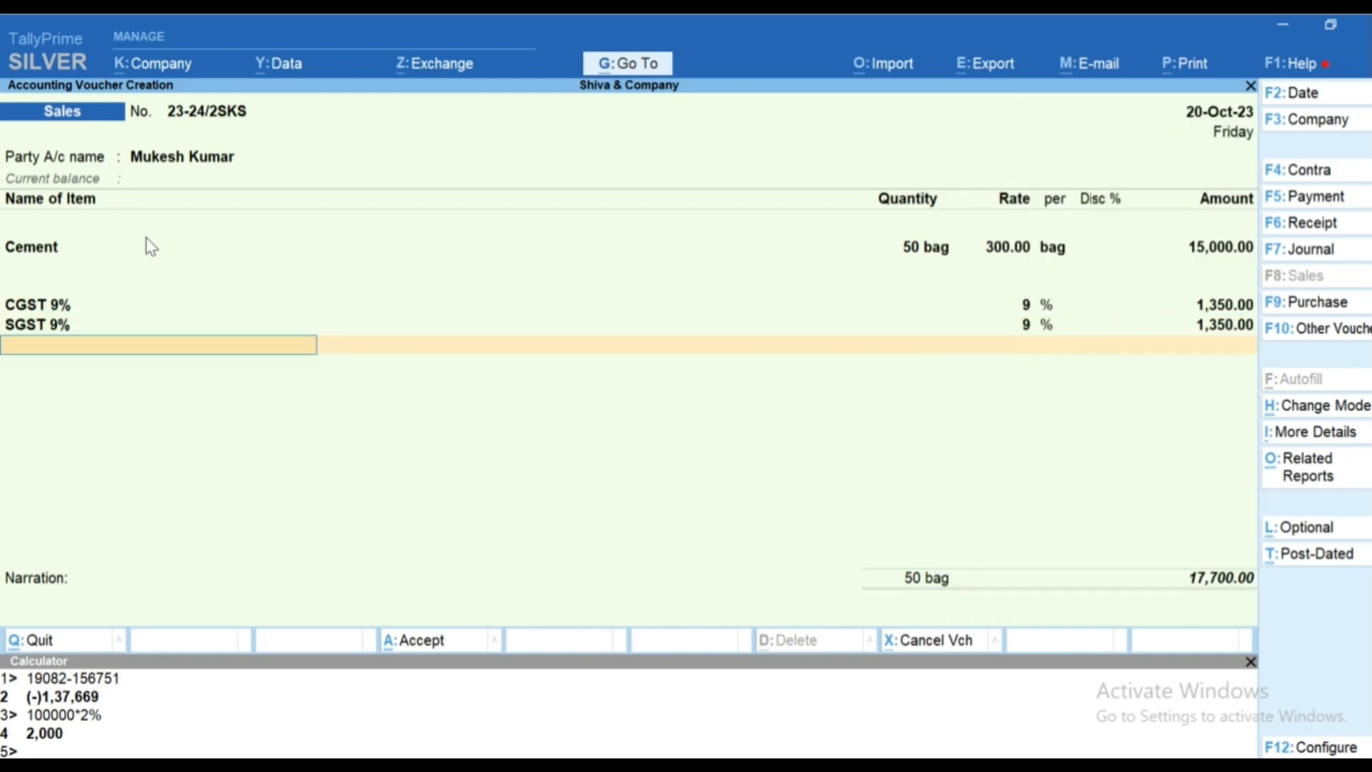
pyautogui.press('Return')
pyautogui.press('Return')
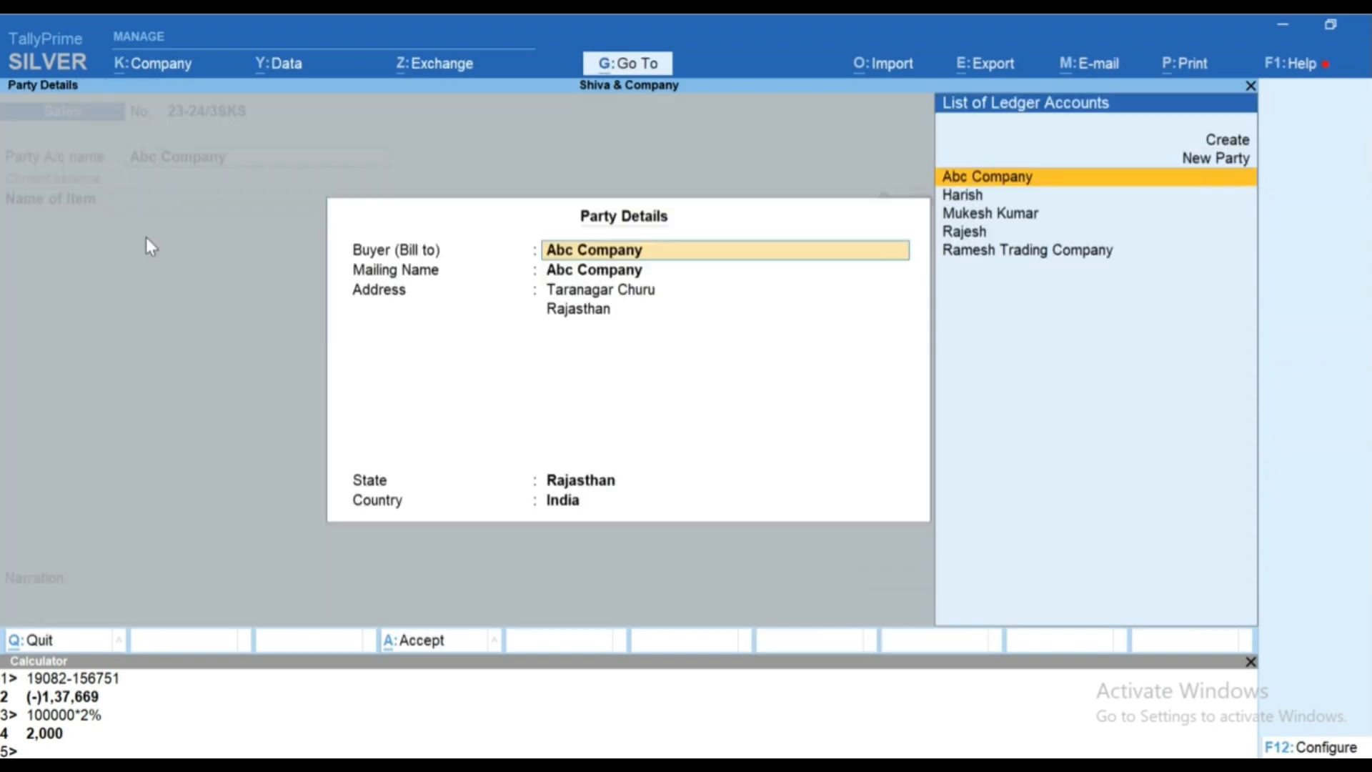
# Start a receipt voucher and select the same customer's ledger as the credit account
pyautogui.press('Escape')
pyautogui.press('Return')
pyautogui.press('F6')
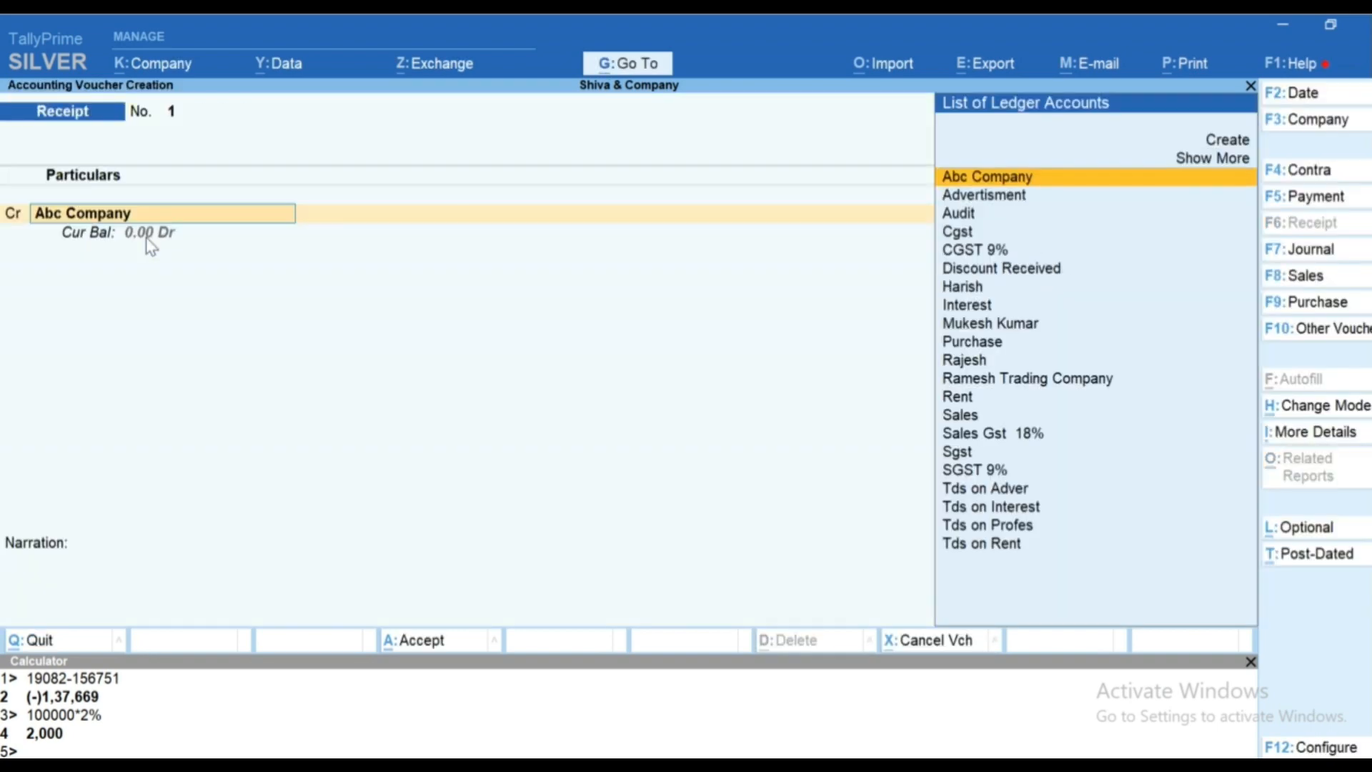
pyautogui.press('Down')
pyautogui.press('Down')
pyautogui.press('Down')
pyautogui.press('Down')
pyautogui.press('Down')
pyautogui.press('Down')
pyautogui.press('Down')
pyautogui.press('Down')
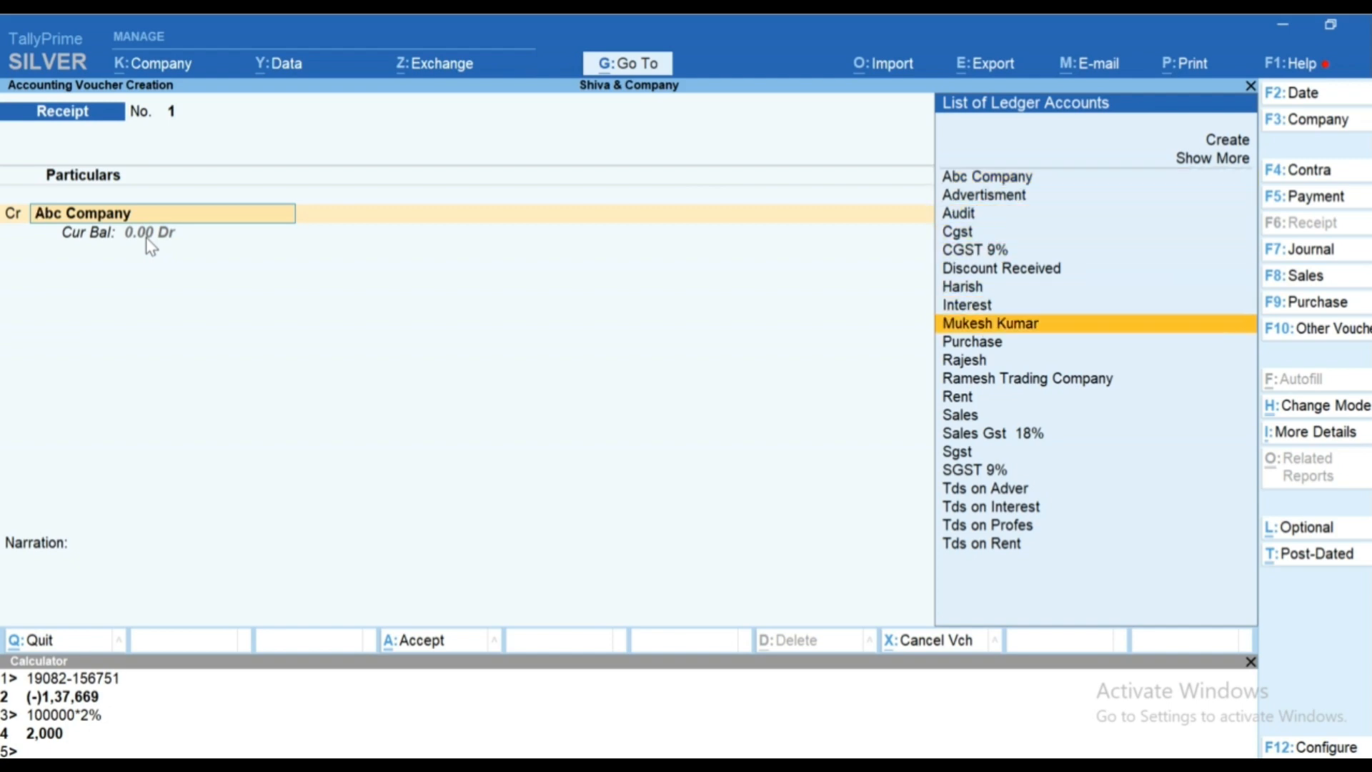
pyautogui.press('Return')
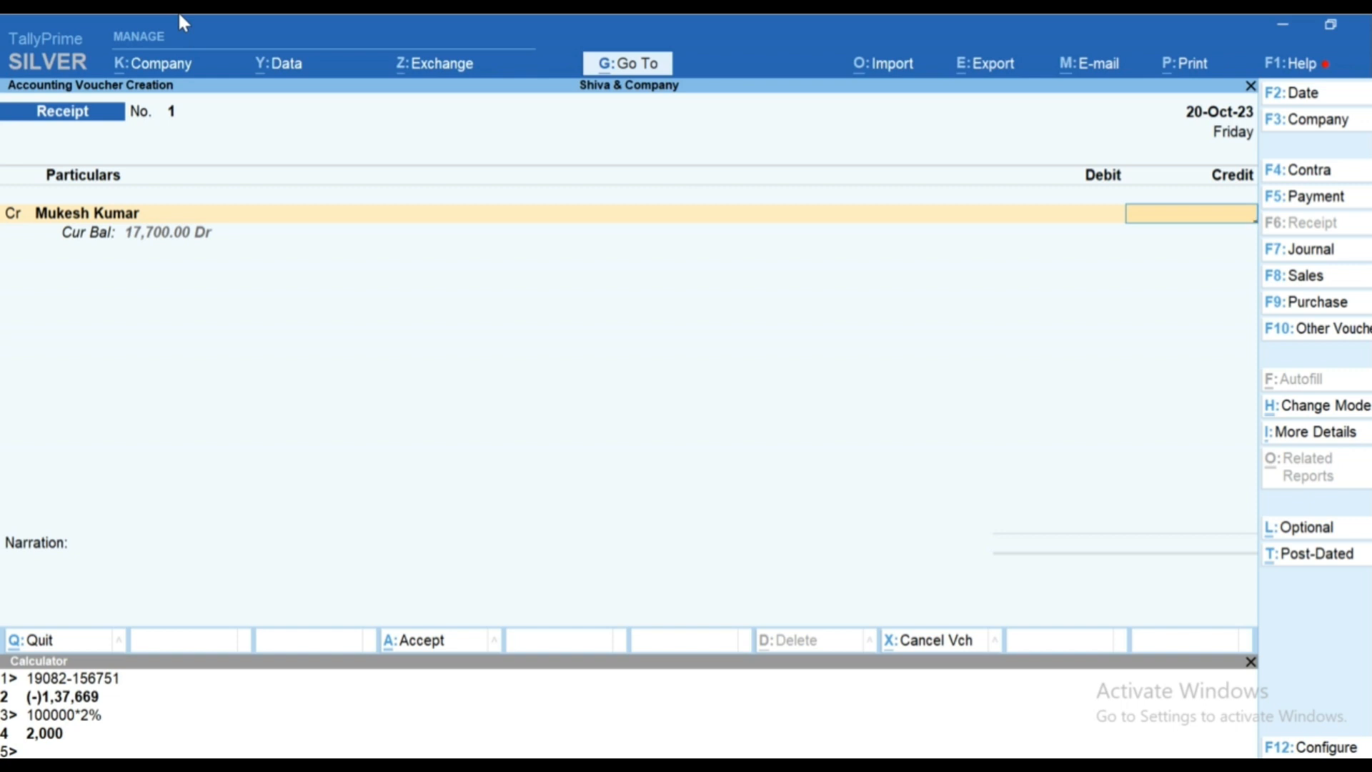
# Enter 17,500 as the credit amount for the customer's ledger
pyautogui.write('177000')
pyautogui.press('BackSpace')
pyautogui.press('BackSpace')
pyautogui.press('BackSpace')
pyautogui.press('BackSpace')
pyautogui.press('BackSpace')
pyautogui.press('BackSpace')
pyautogui.write('17,500')
pyautogui.press('Return')
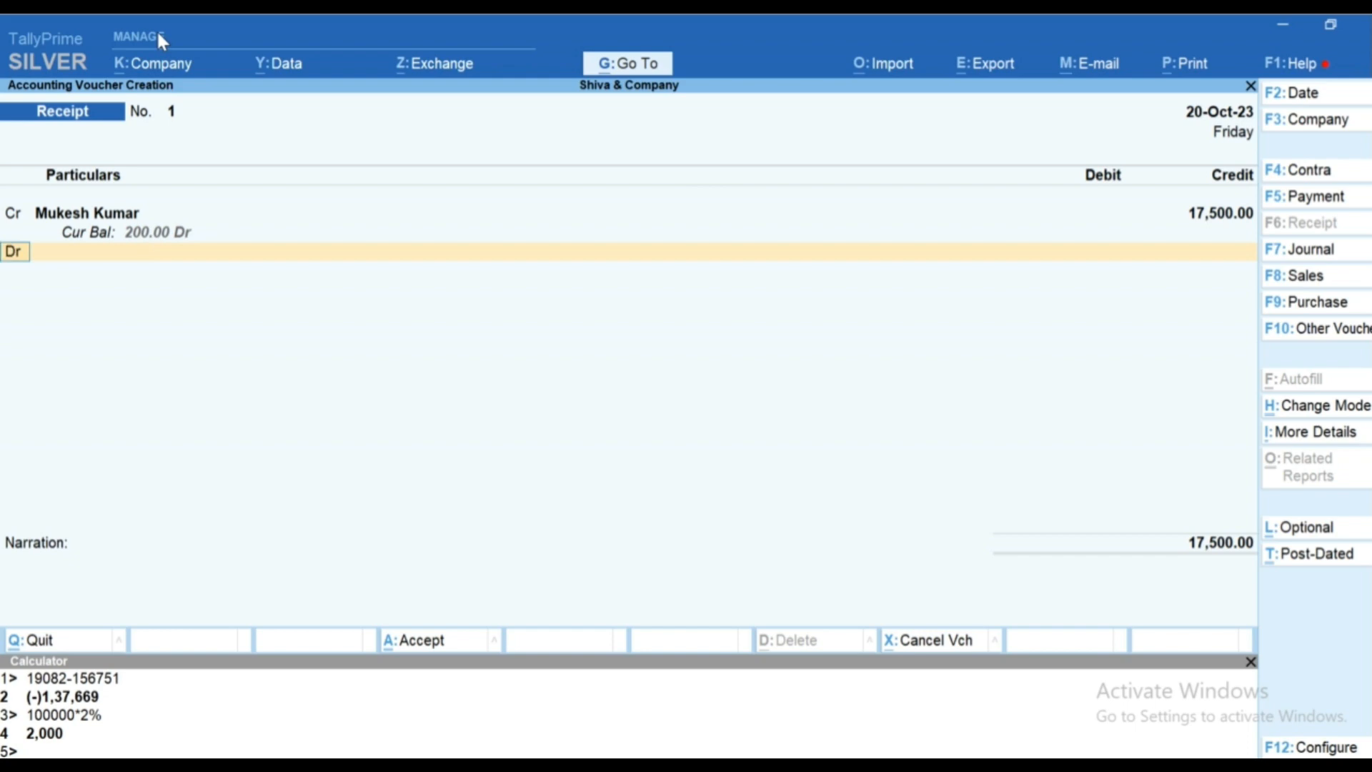
# Set the customer ledger's credit amount to 17,700 in the receipt voucher
pyautogui.press('BackSpace')
pyautogui.write('177')
pyautogui.press('Return')
# Create a Discount Allowd ledger under Indirect Expenses from the receipt voucher's debit line
pyautogui.press('Return')
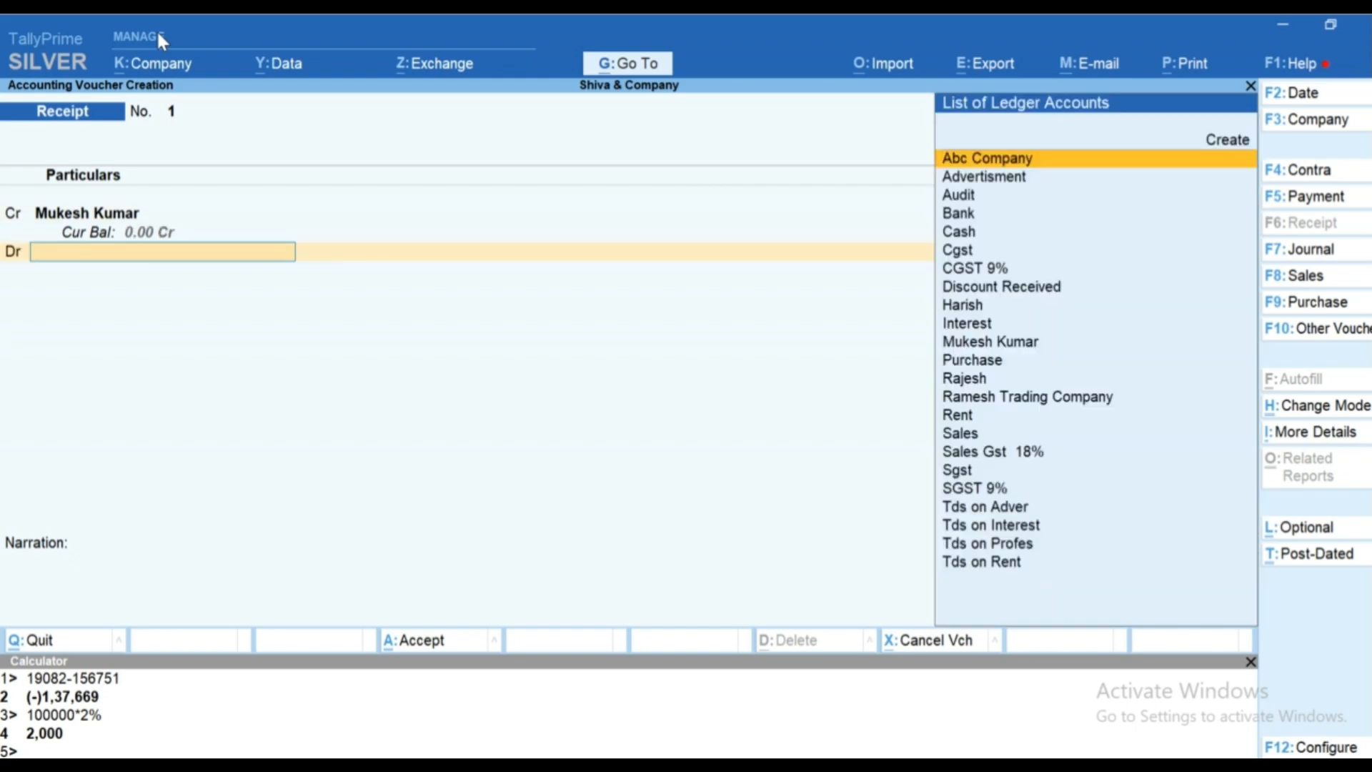
pyautogui.write('Dis')
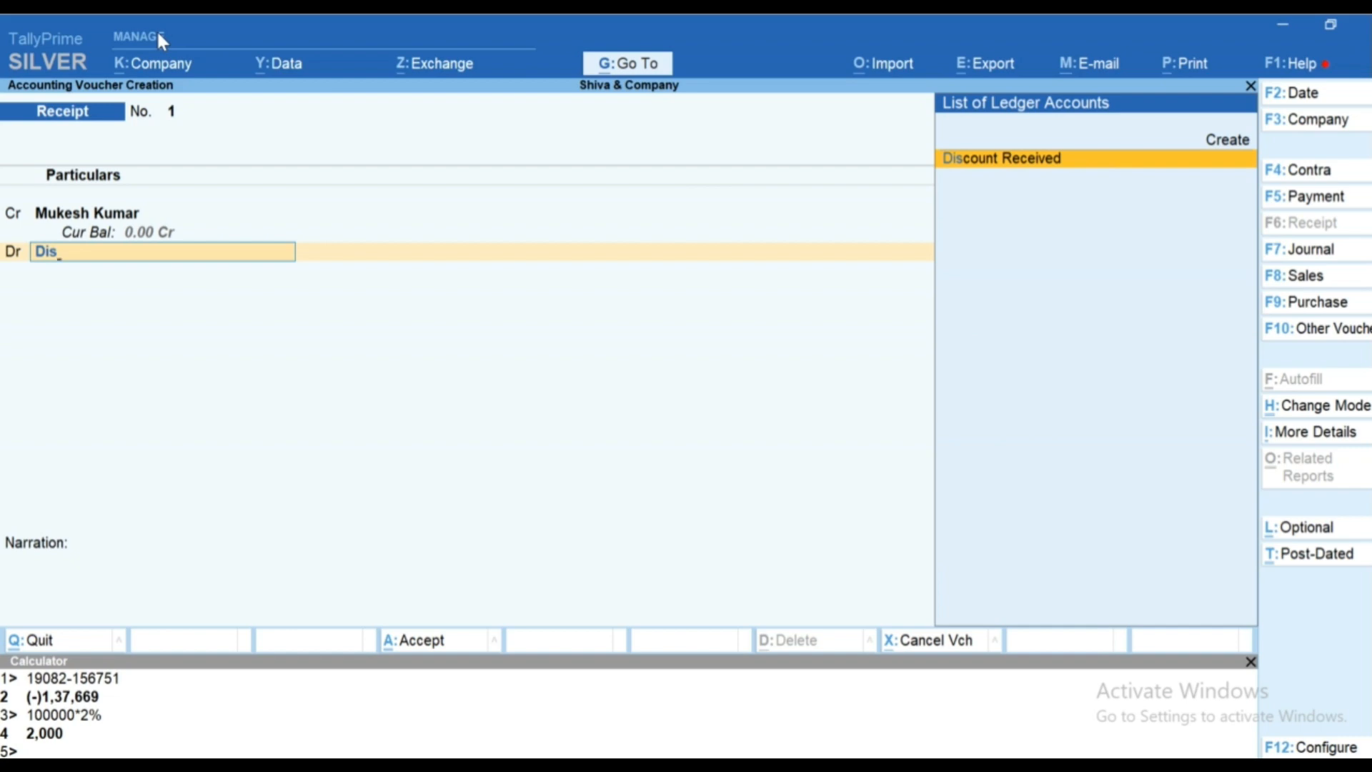
pyautogui.write('caaa')
pyautogui.hotkey('alt', 'c')
pyautogui.write('Discount Allowd')
pyautogui.press('Return')
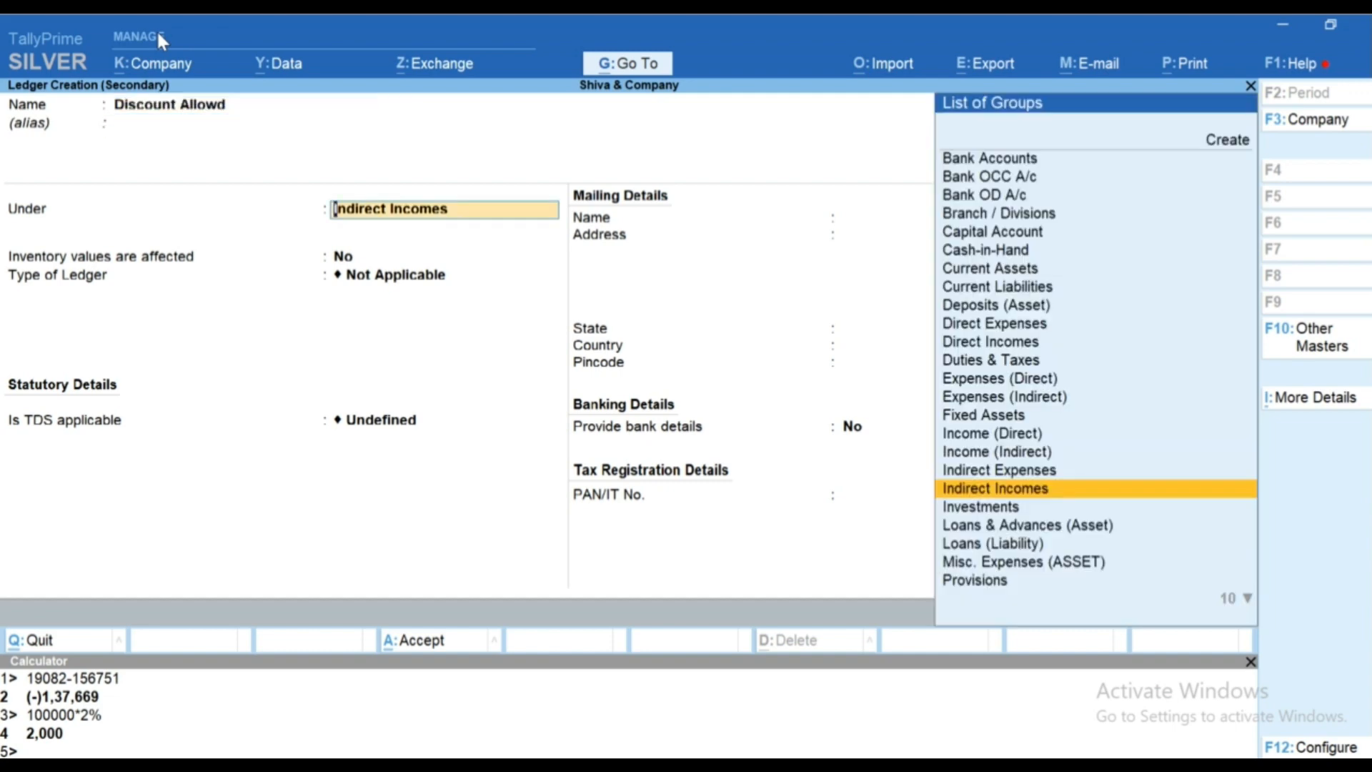
pyautogui.write('ind')
pyautogui.press('Return')
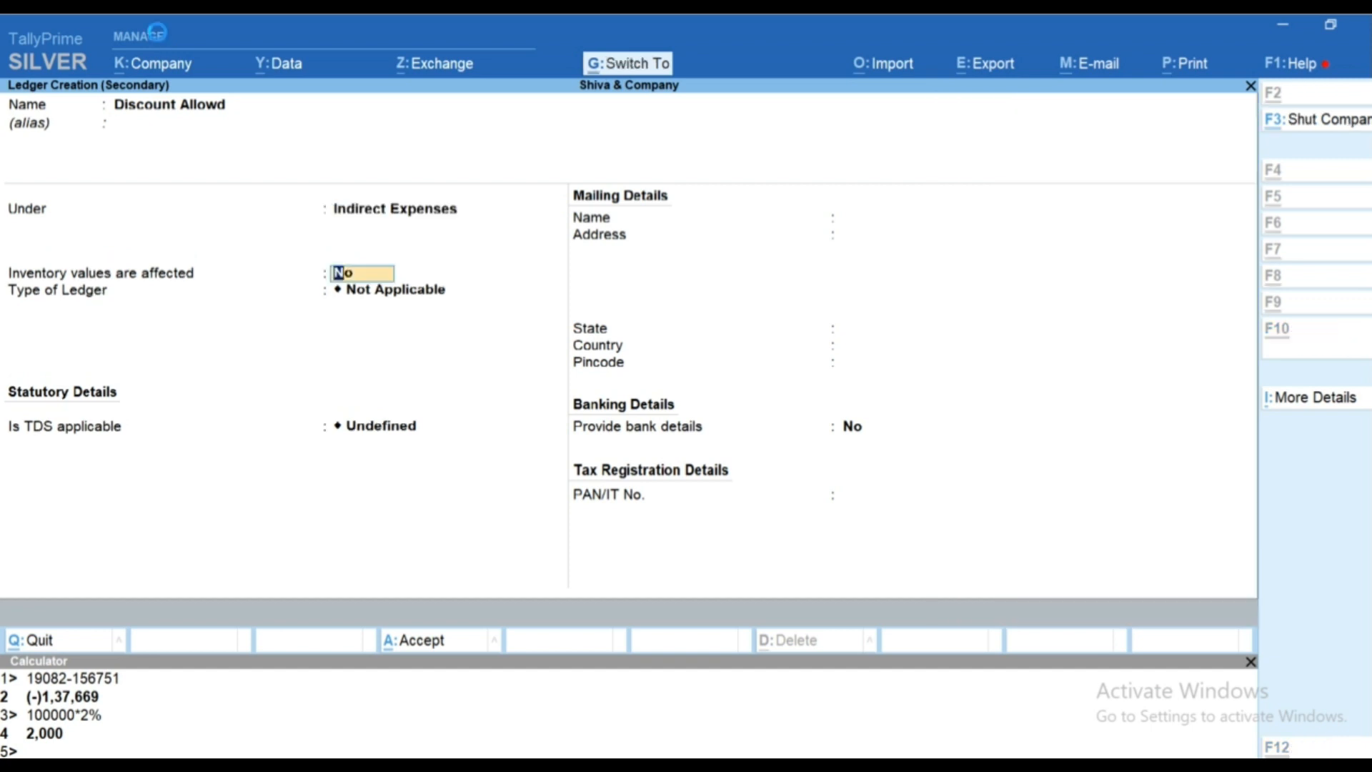
pyautogui.hotkey('ctrl', 'a')
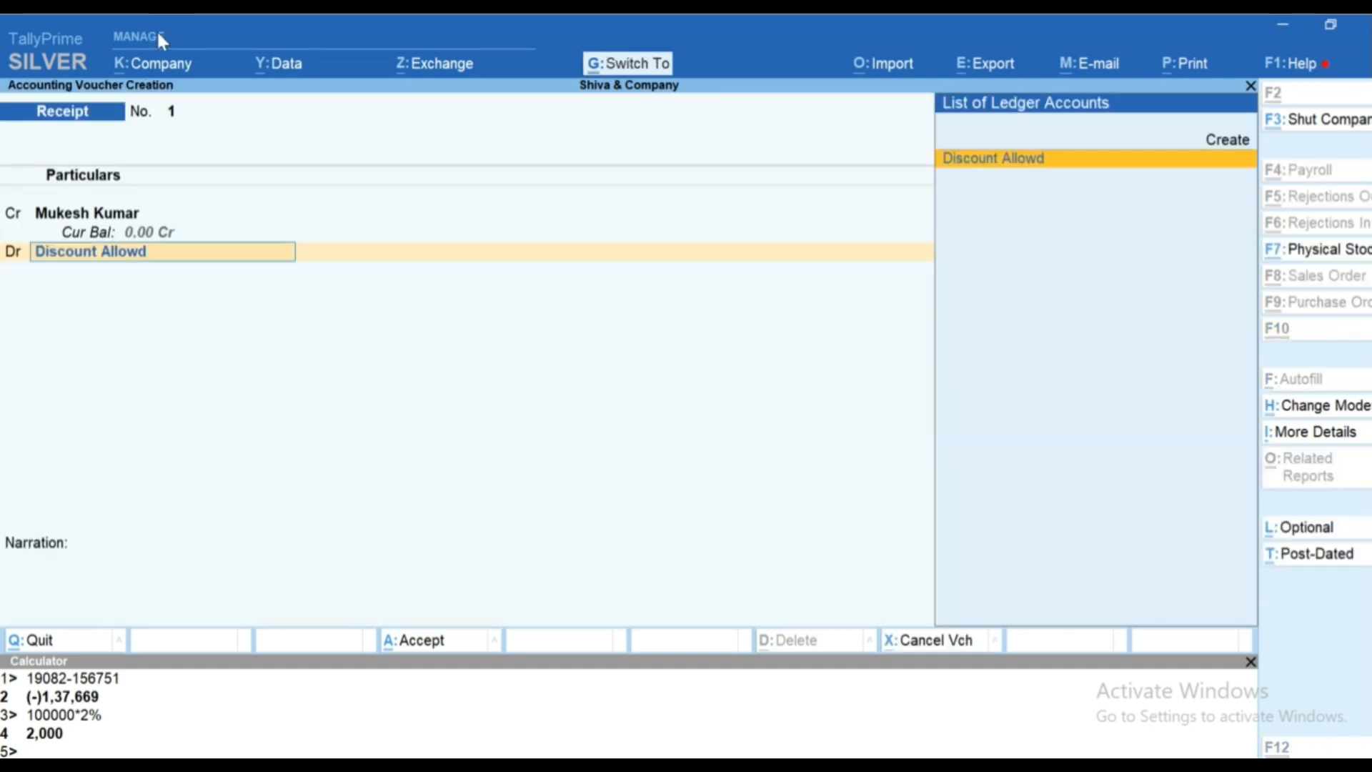
# Debit Discount Allowd with 200 and Cash with 17,500 in the receipt voucher
pyautogui.press('Return')
pyautogui.write('200')
pyautogui.press('Return')
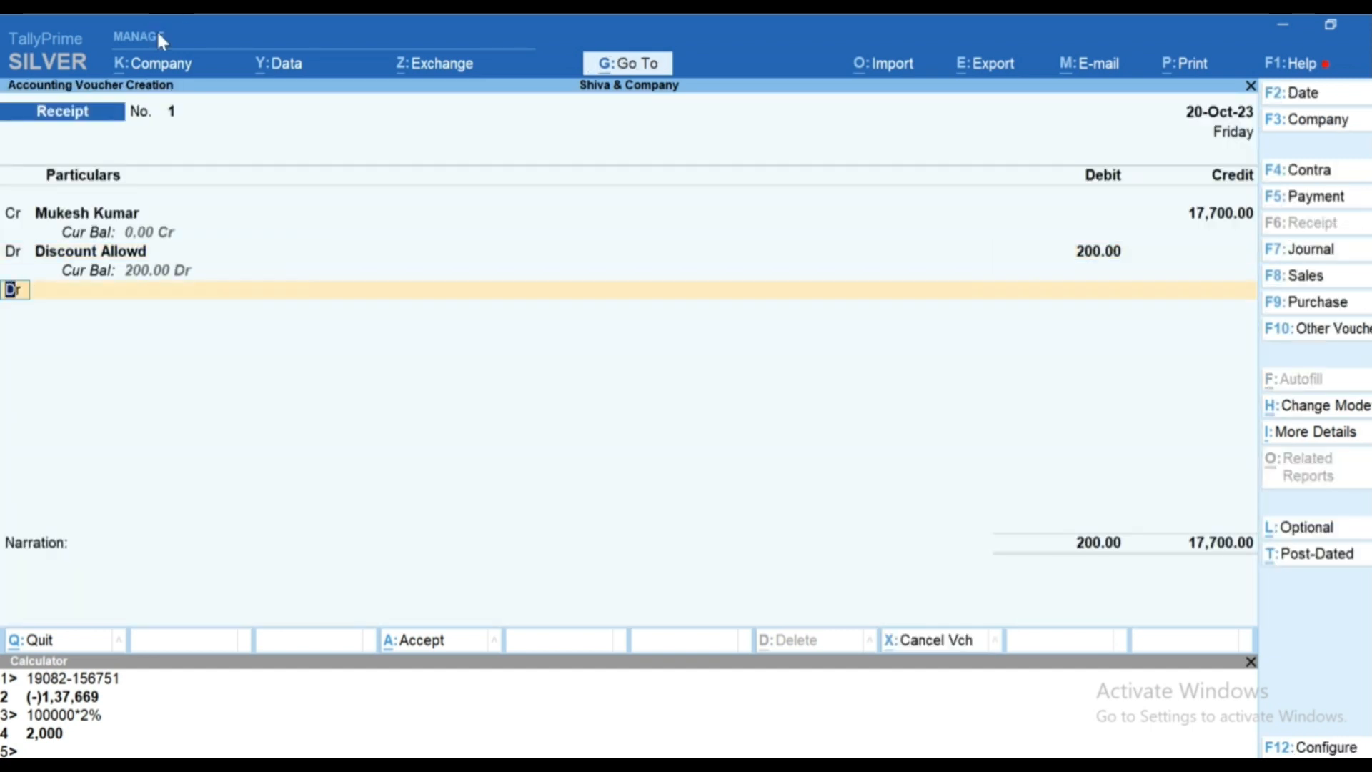
pyautogui.press('Return')
pyautogui.write('Cas')
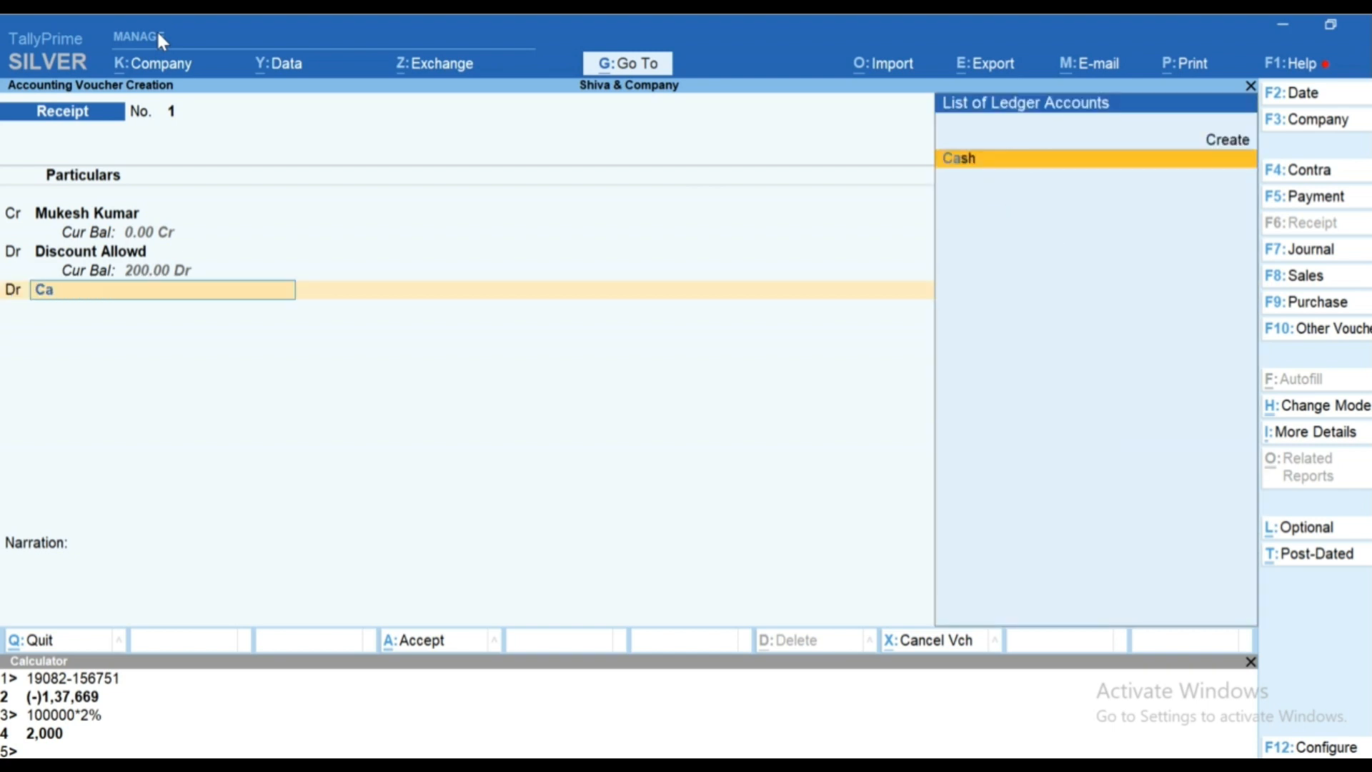
pyautogui.press('Return')
pyautogui.press('Return')
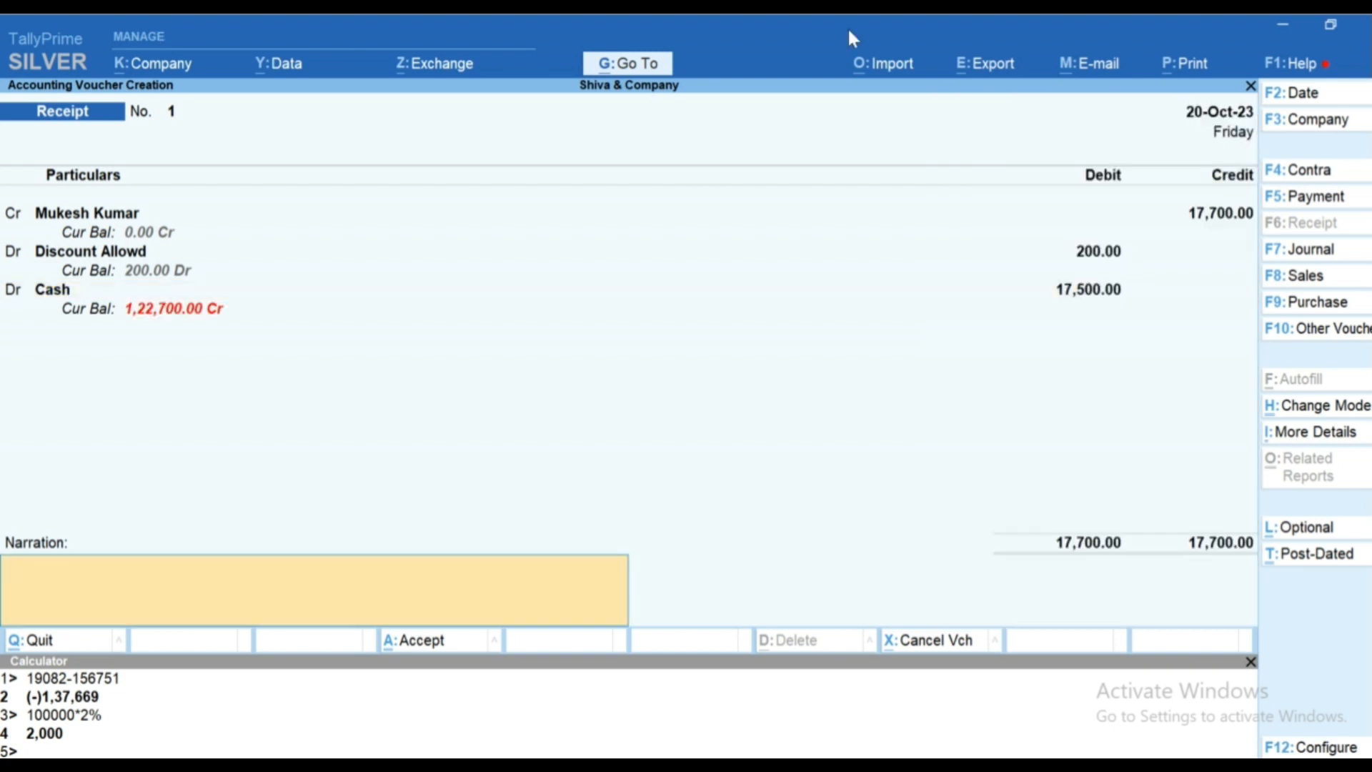
# Try crediting the customer's ledger with 17,500, keeping Discount Allowd at 200 and debiting Cash with 17,300
pyautogui.click(1090, 293)
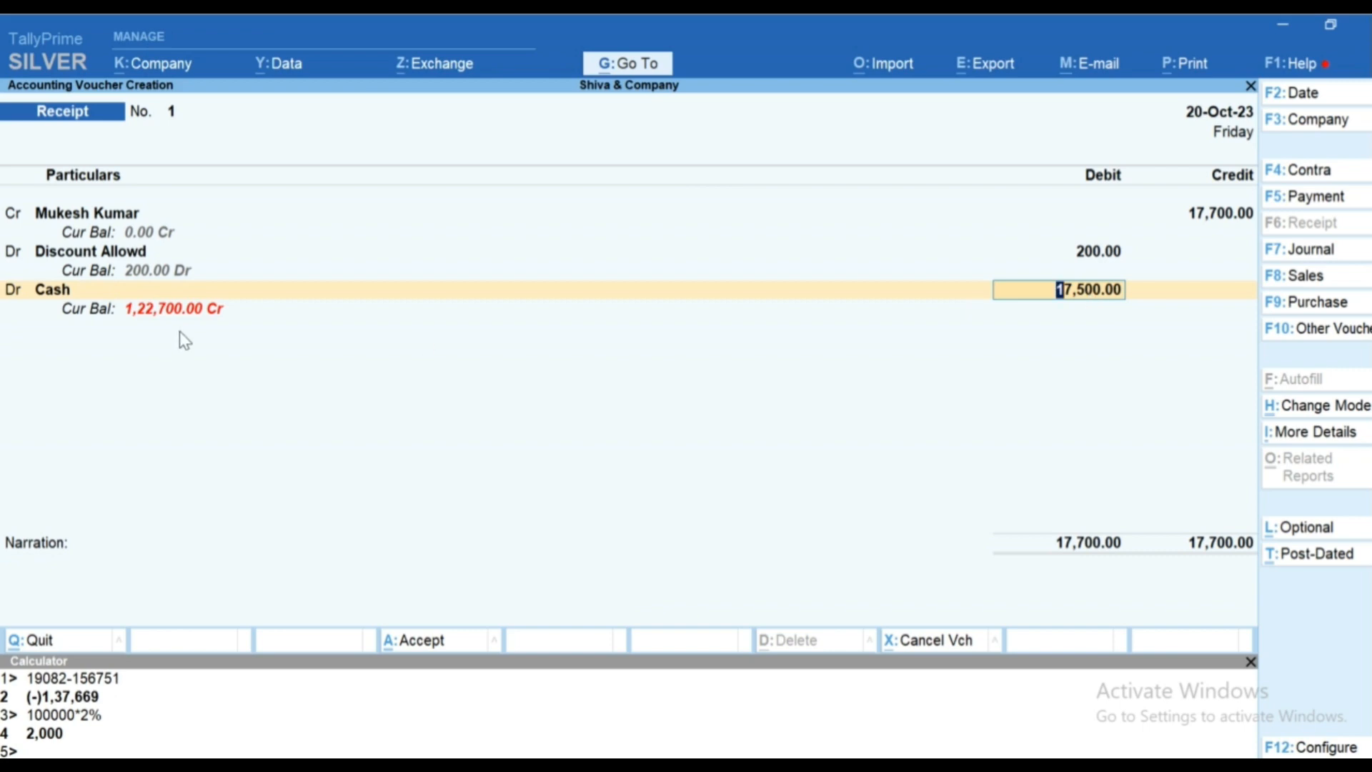
pyautogui.click(1095, 254)
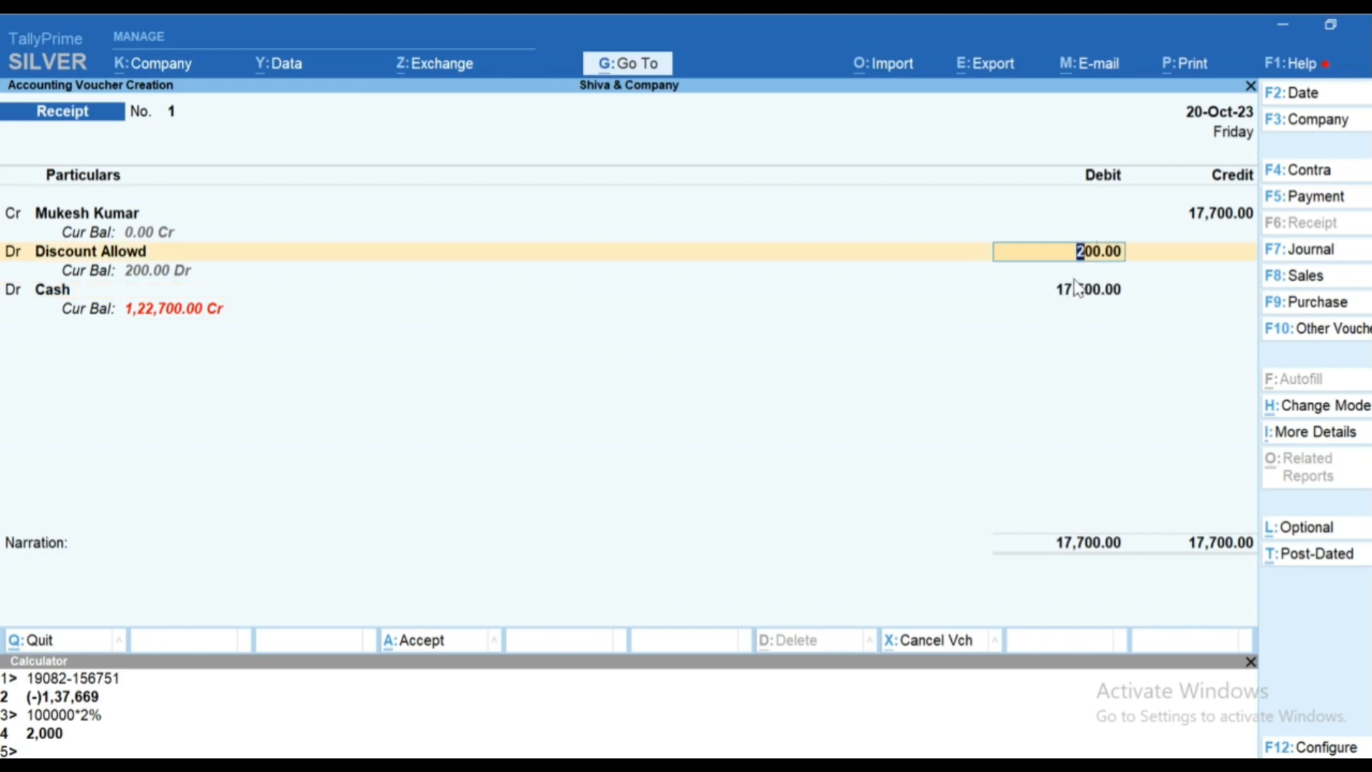
pyautogui.click(1242, 215)
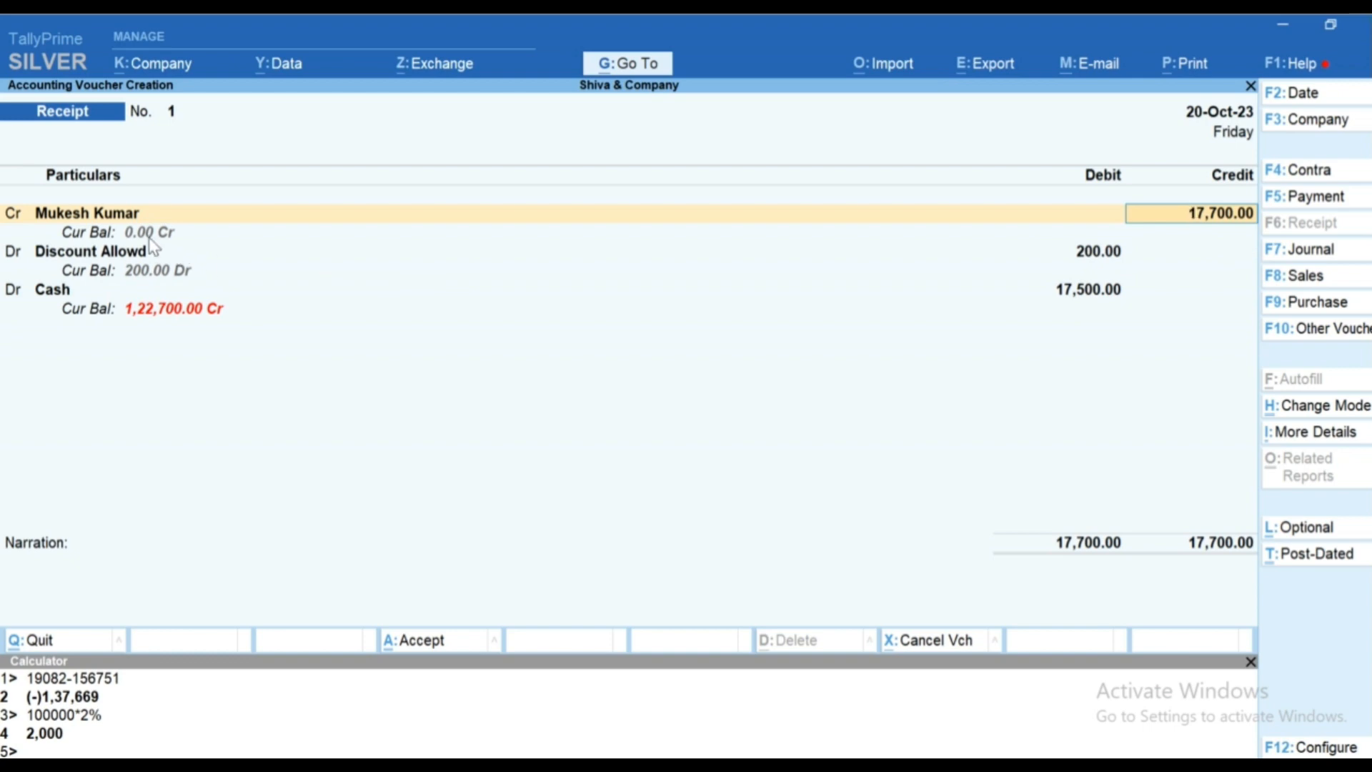
pyautogui.write('17500')
pyautogui.press('Return')
pyautogui.press('Return')
pyautogui.write('0')
pyautogui.press('Return')
pyautogui.press('Return')
pyautogui.press('BackSpace')
pyautogui.press('BackSpace')
pyautogui.press('BackSpace')
pyautogui.write('200')
pyautogui.press('Return')
pyautogui.press('Return')
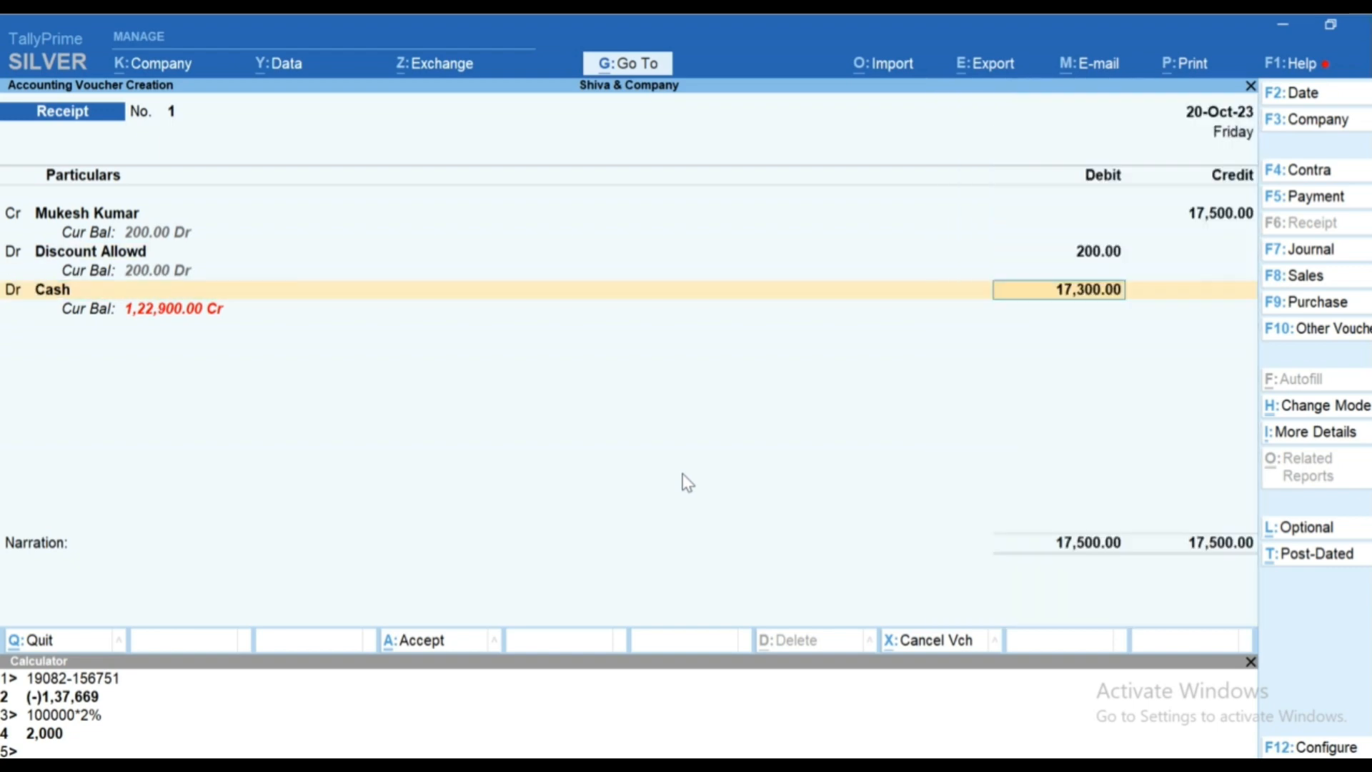
# Set the customer ledger's credit back to 17,700 with Cash debited 17,500, and save the receipt voucher
pyautogui.press('BackSpace')
pyautogui.press('BackSpace')
pyautogui.press('BackSpace')
pyautogui.press('BackSpace')
pyautogui.press('BackSpace')
pyautogui.press('BackSpace')
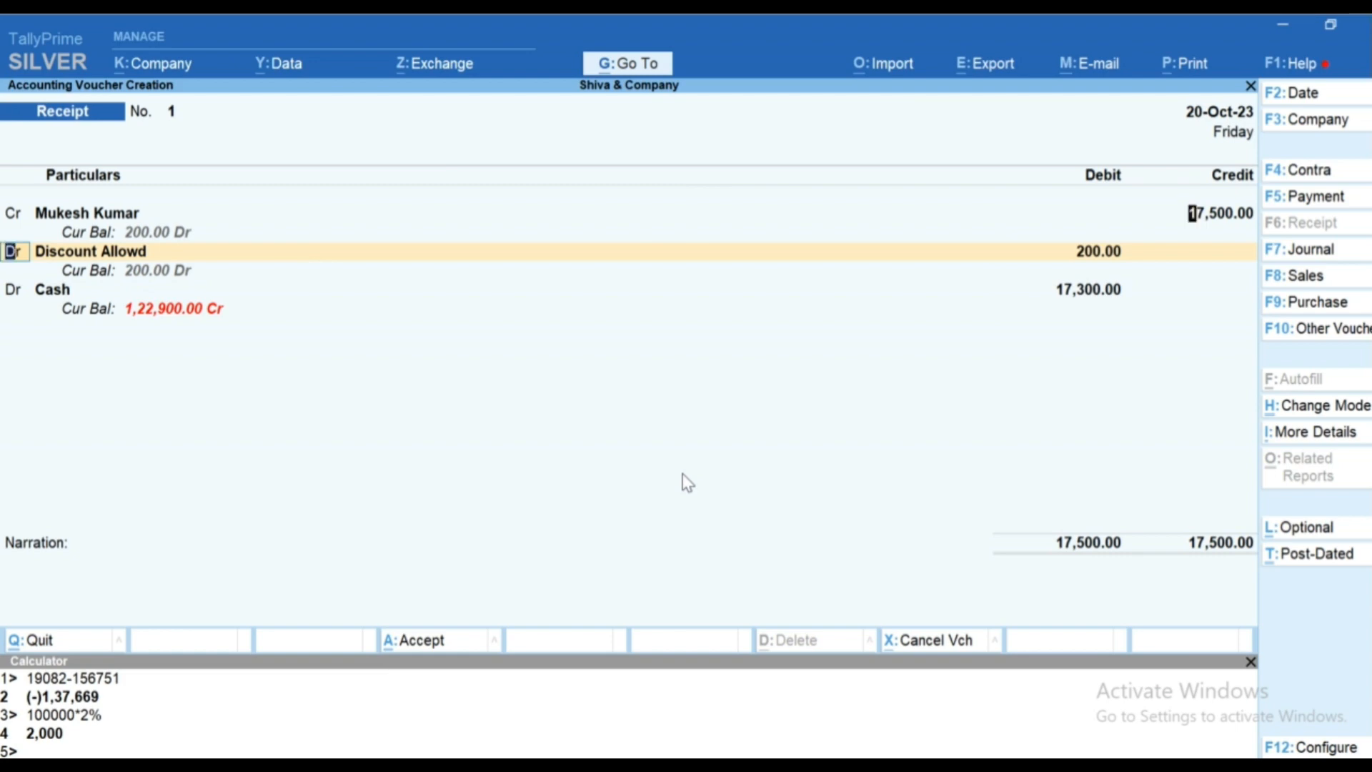
pyautogui.press('Return')
pyautogui.write('17700')
pyautogui.press('Return')
pyautogui.press('Return')
pyautogui.press('Return')
pyautogui.press('Return')
pyautogui.press('Return')
pyautogui.press('Return')
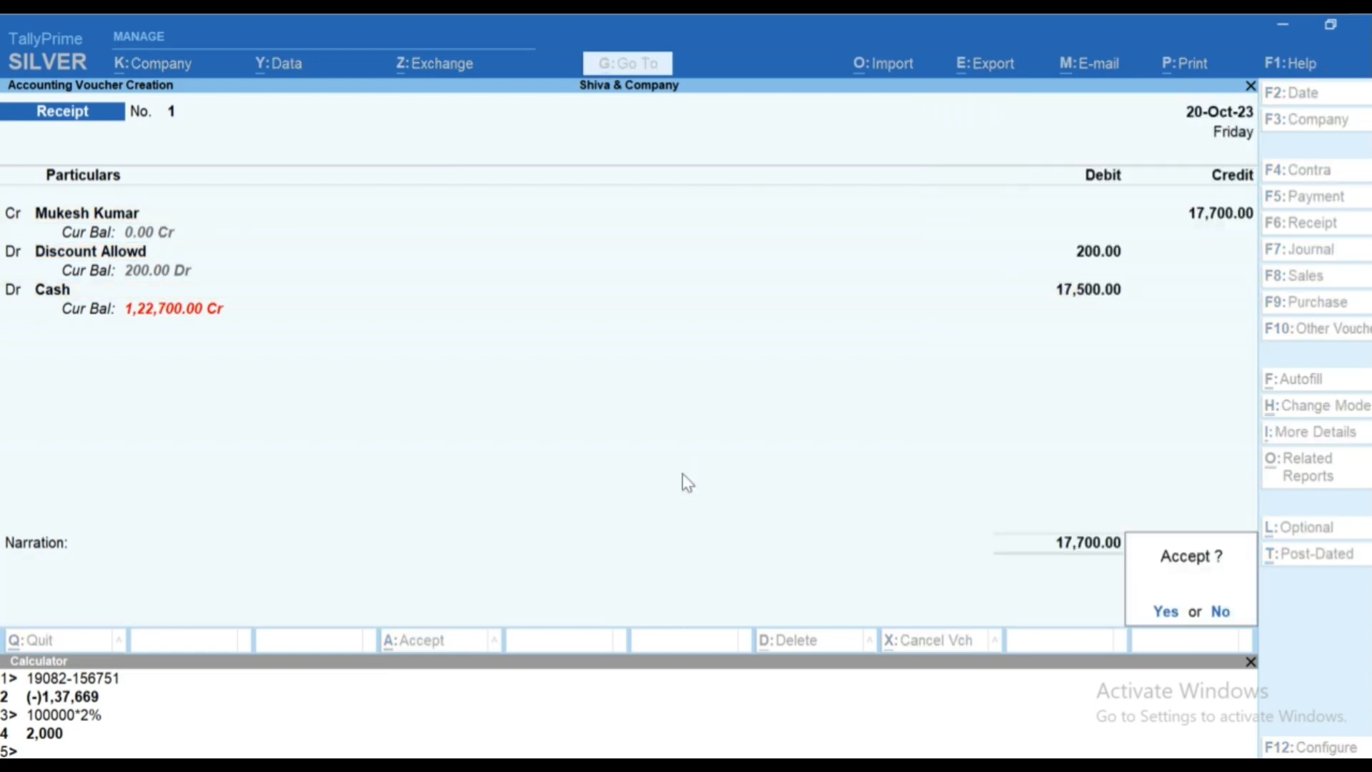
pyautogui.press('Return')
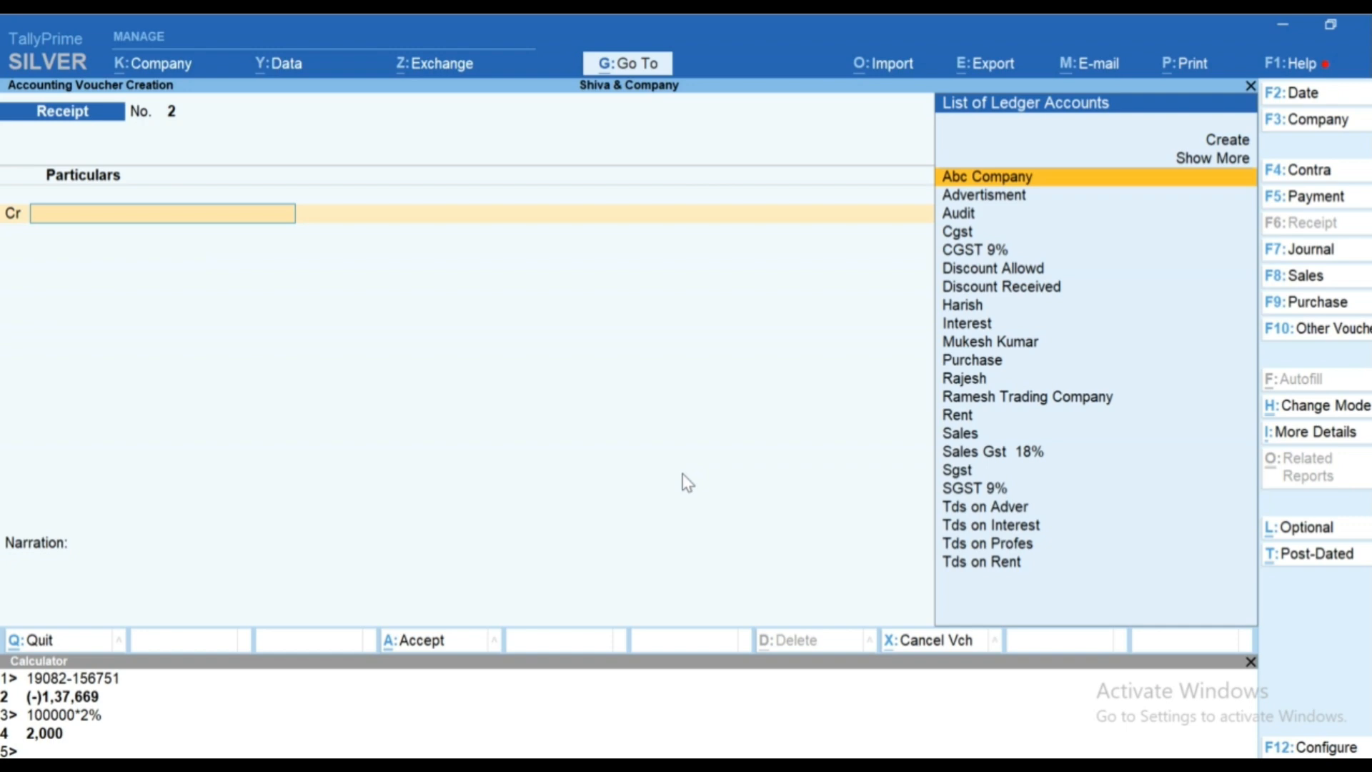
# Start a purchase voucher with Abc Company as the party account and go to the item entry
pyautogui.press('F10')
pyautogui.press('Escape')
pyautogui.press('F9')
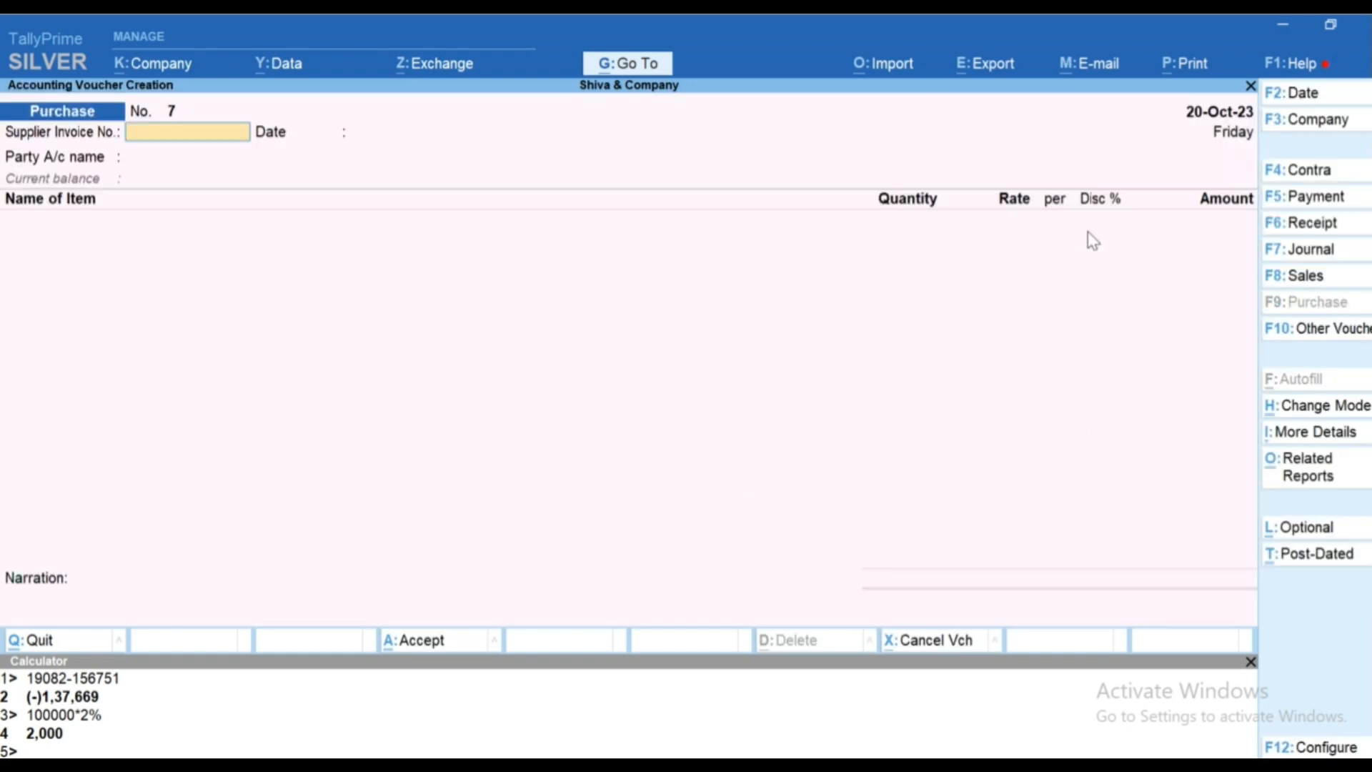
pyautogui.press('Return')
pyautogui.press('Return')
pyautogui.press('Return')
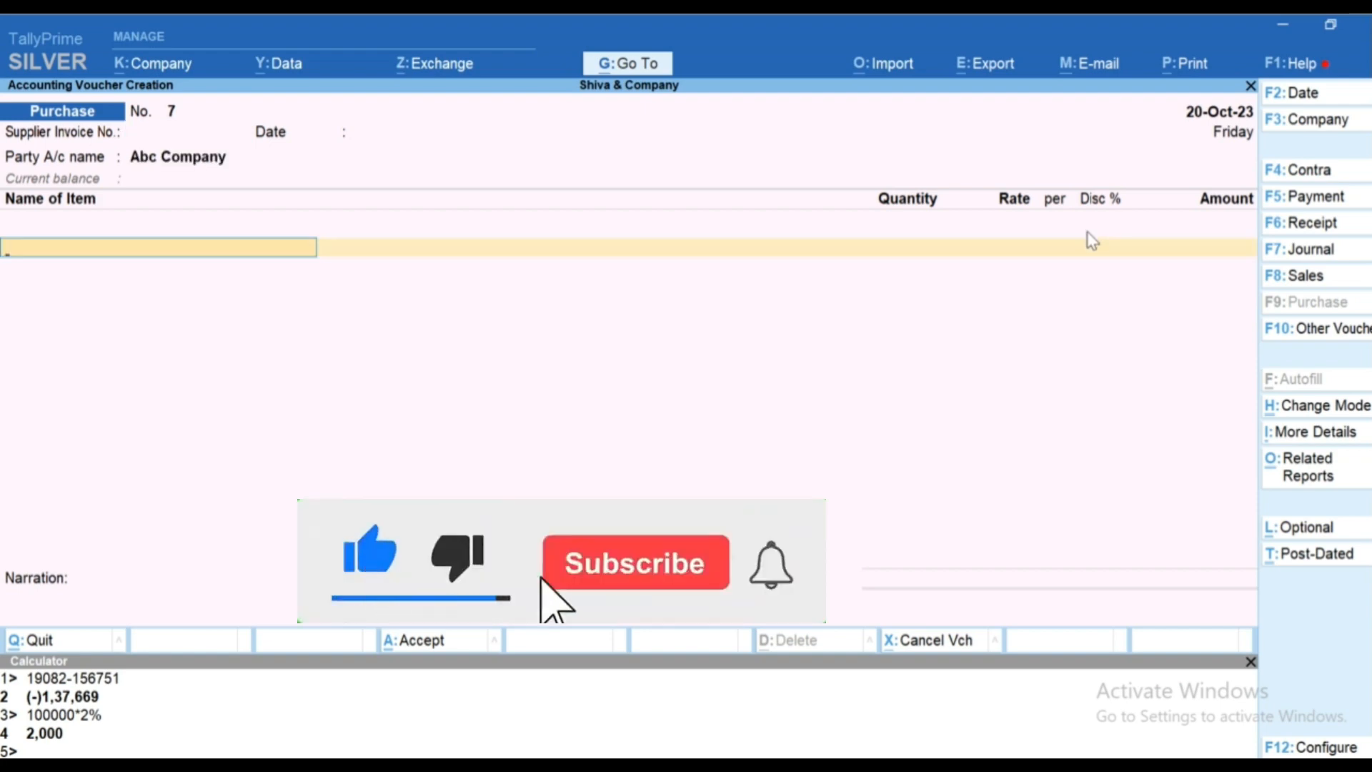